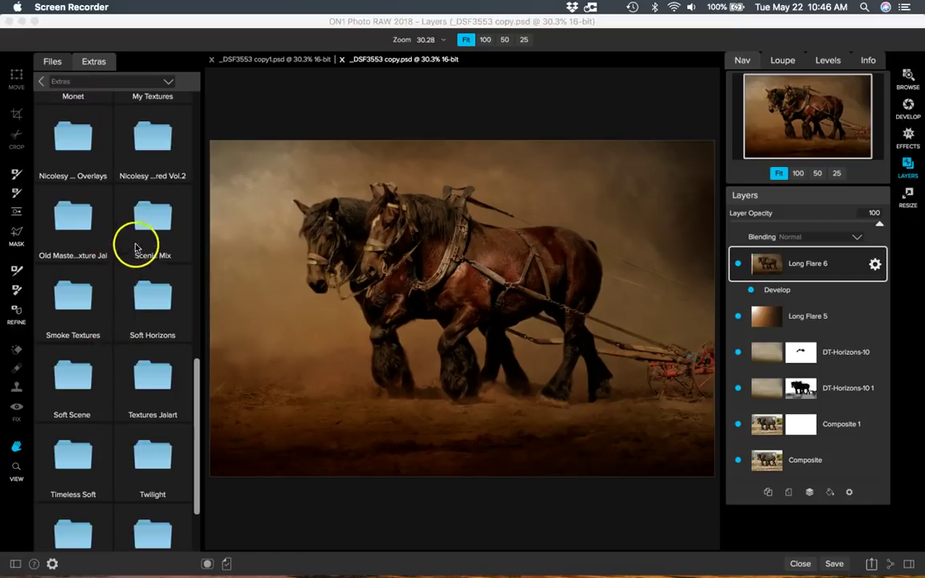
# Step: Open the Soft Horizons texture folder in the Extras library
pyautogui.click(155, 303)
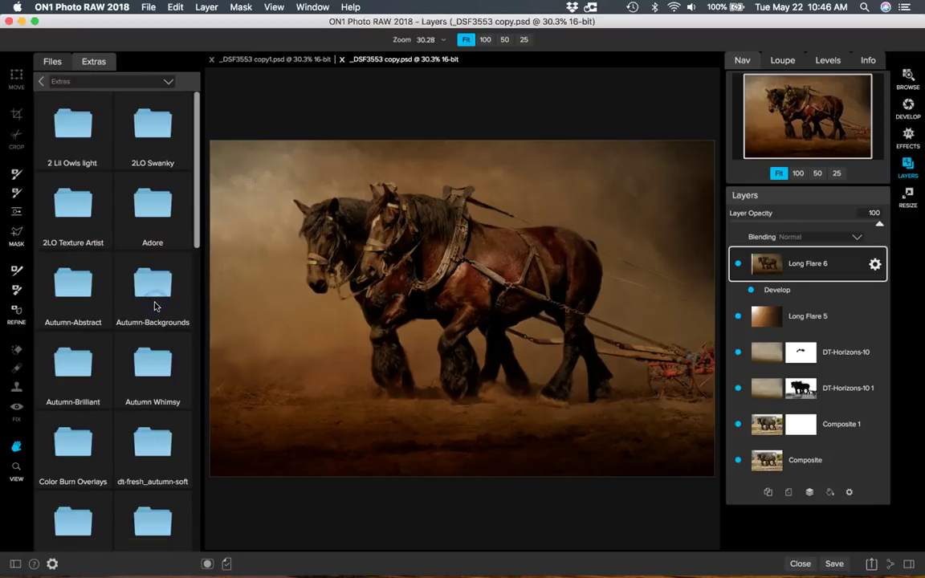
pyautogui.click(155, 304)
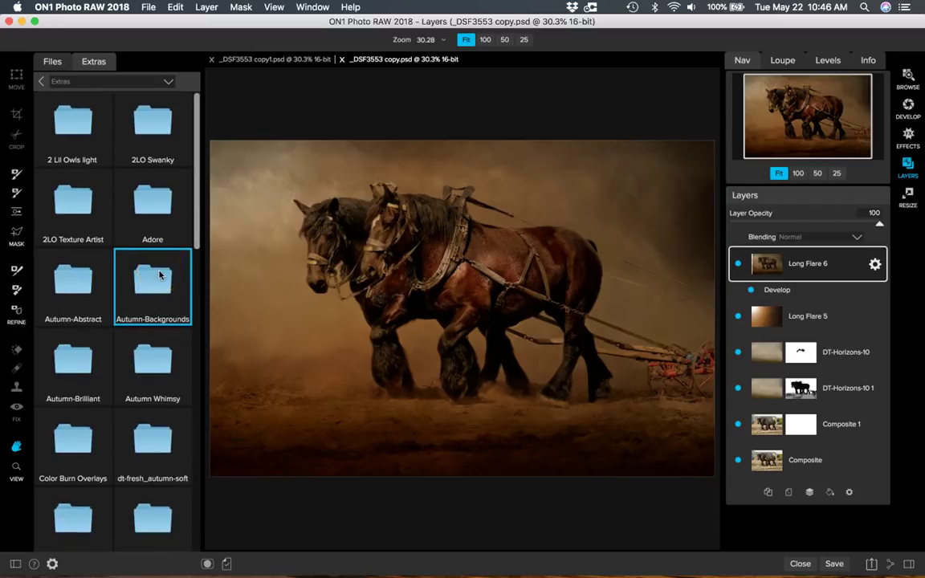
pyautogui.scroll(-10, 159, 274)
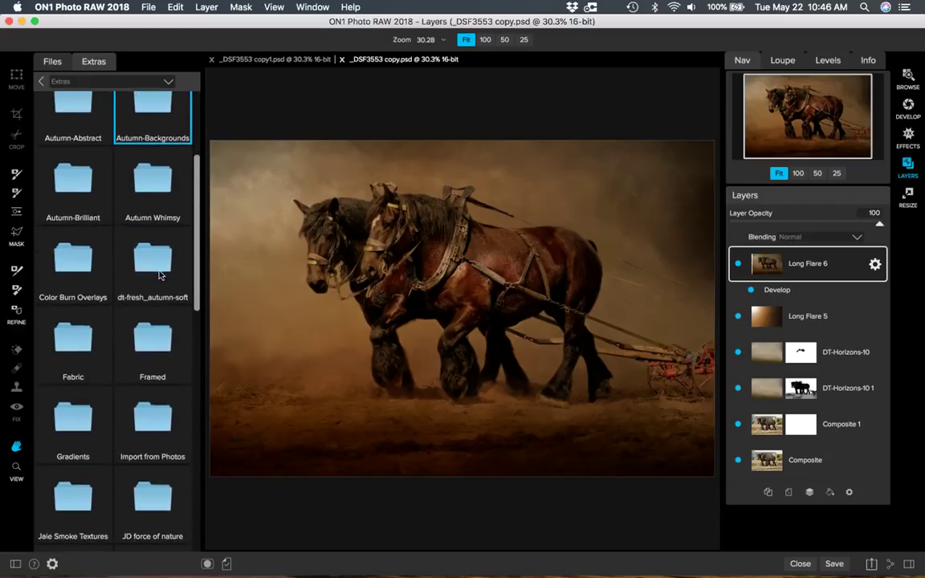
pyautogui.scroll(-6, 159, 274)
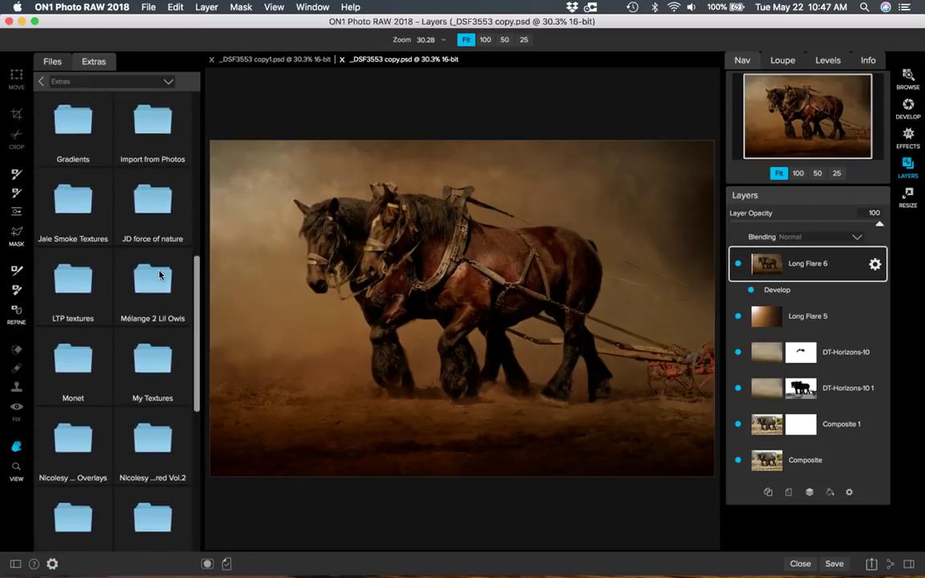
pyautogui.scroll(-4, 159, 274)
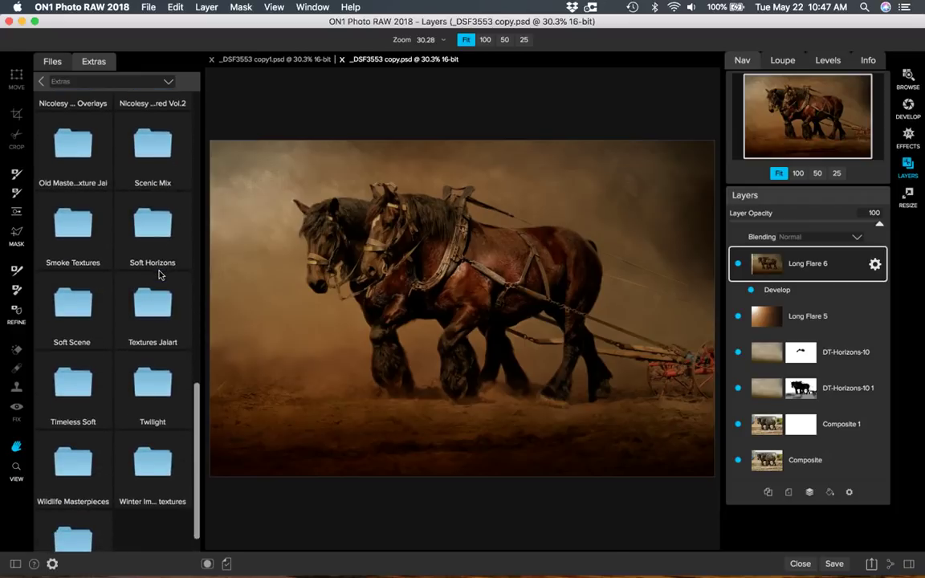
pyautogui.click(158, 233)
pyautogui.doubleClick(158, 232)
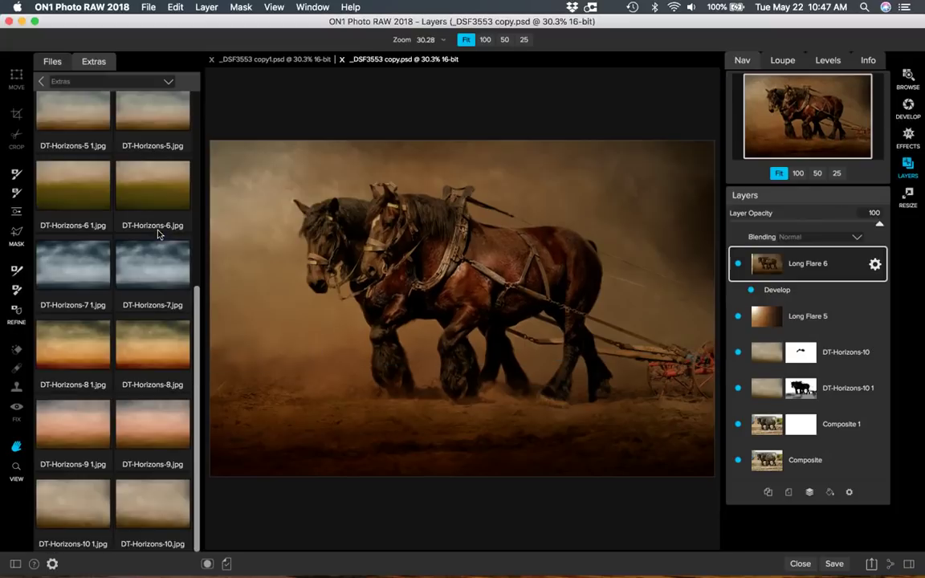
# Step: Look through the Soft Horizons textures and select DT-Horizons-10.jpg
pyautogui.click(114, 349)
pyautogui.click(167, 351)
pyautogui.scroll(4, 167, 351)
pyautogui.scroll(-4, 166, 351)
pyautogui.click(116, 503)
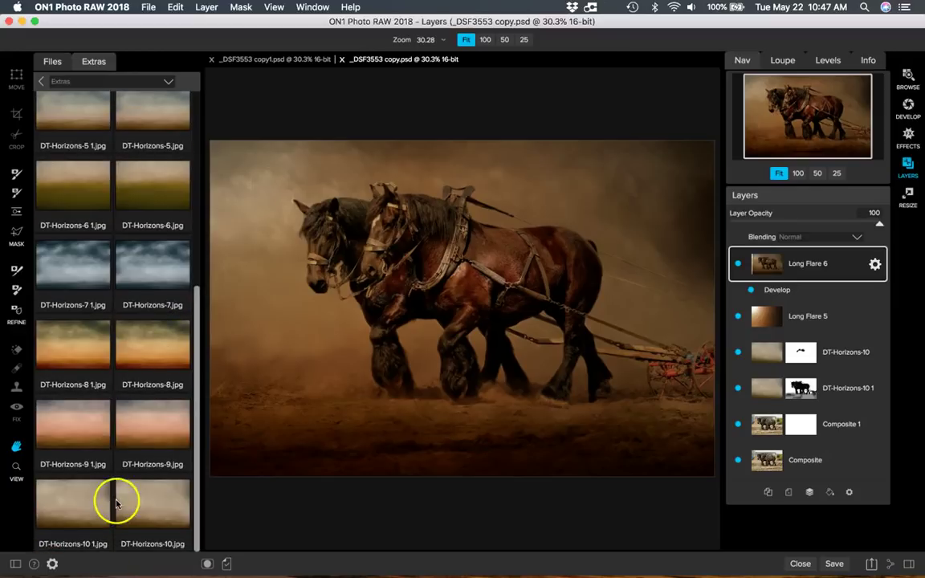
pyautogui.click(156, 506)
pyautogui.click(156, 506)
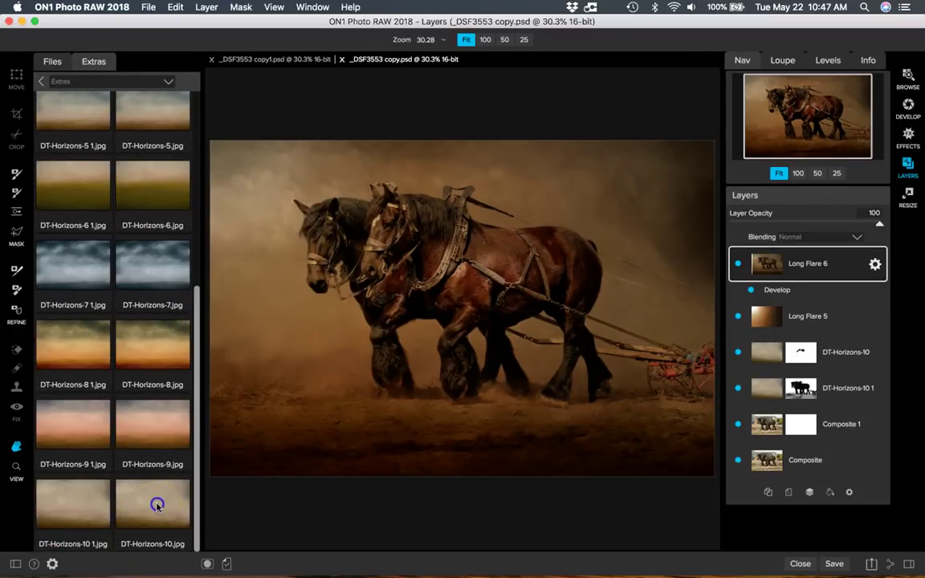
pyautogui.moveTo(157, 505); pyautogui.dragTo(739, 268)
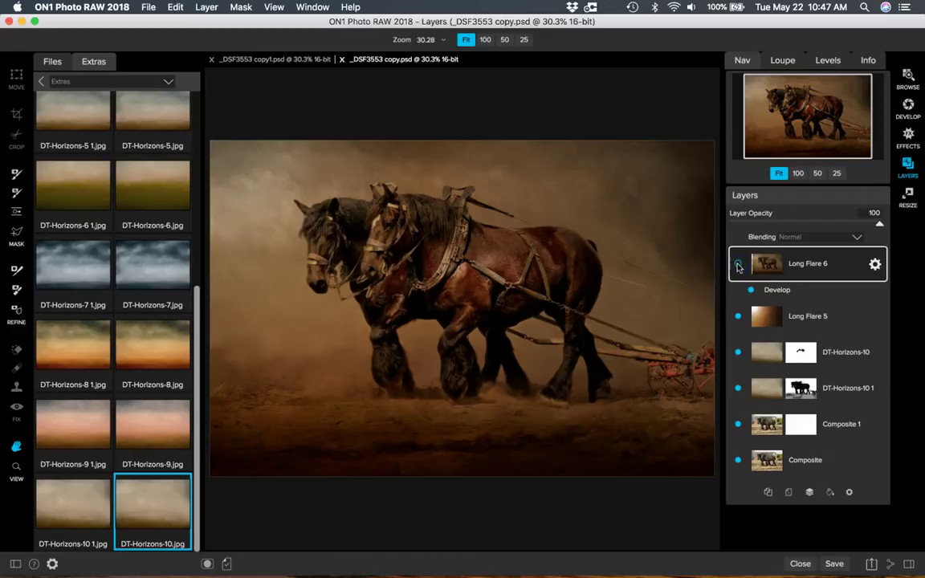
# Step: Hide the Long Flare 6, Long Flare 5, DT-Horizons-10, DT-Horizons-10 1 and Composite 1 layers
pyautogui.click(739, 266)
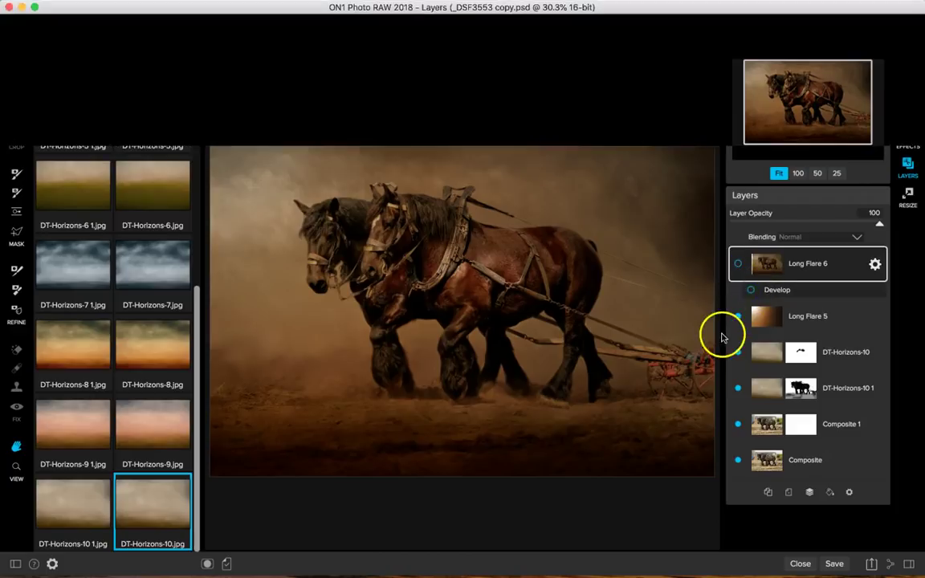
pyautogui.click(737, 315)
pyautogui.click(736, 352)
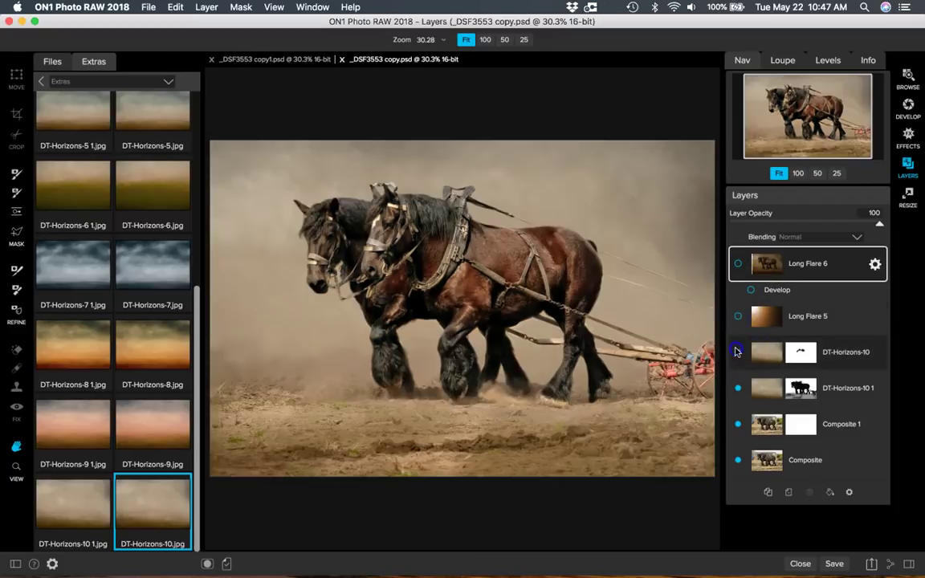
pyautogui.click(738, 388)
pyautogui.click(737, 424)
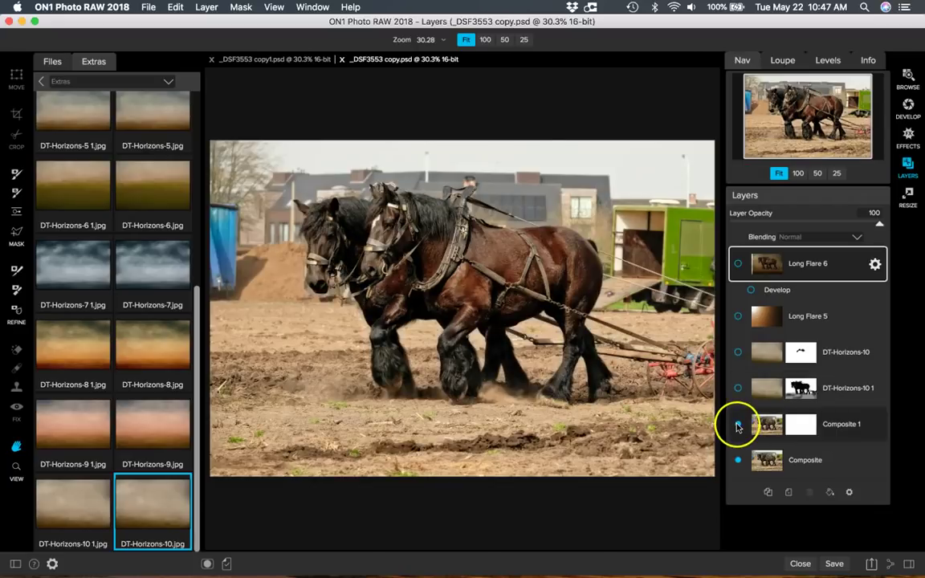
# Step: Make the Composite layer active and show Composite 1, previewing the masked DT-Horizons-10 1 layer before hiding it again
pyautogui.click(811, 460)
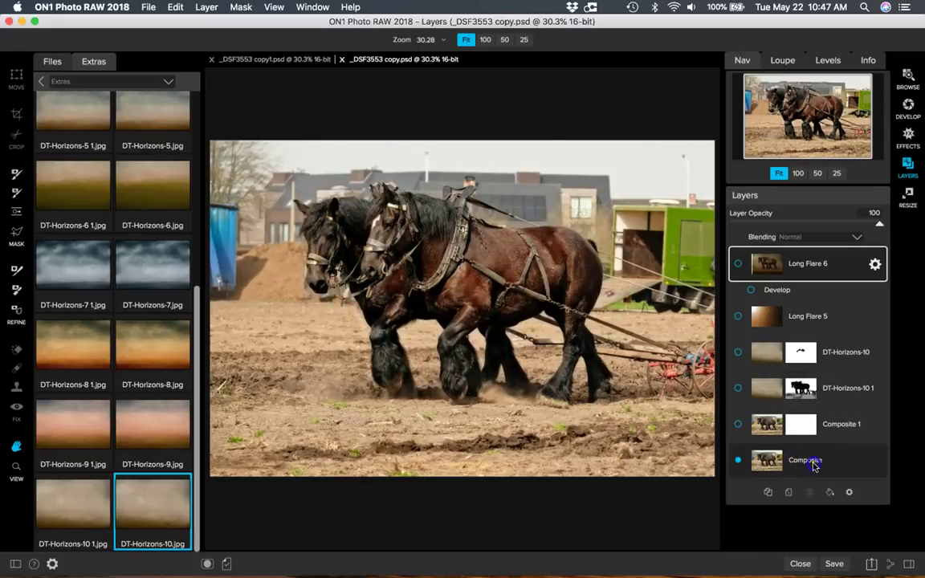
pyautogui.click(814, 463)
pyautogui.click(738, 427)
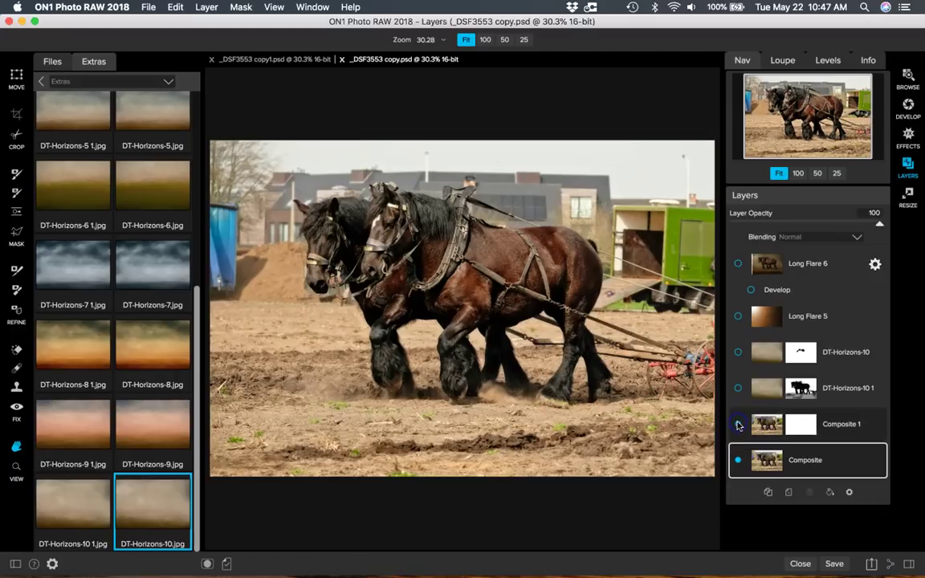
pyautogui.click(739, 425)
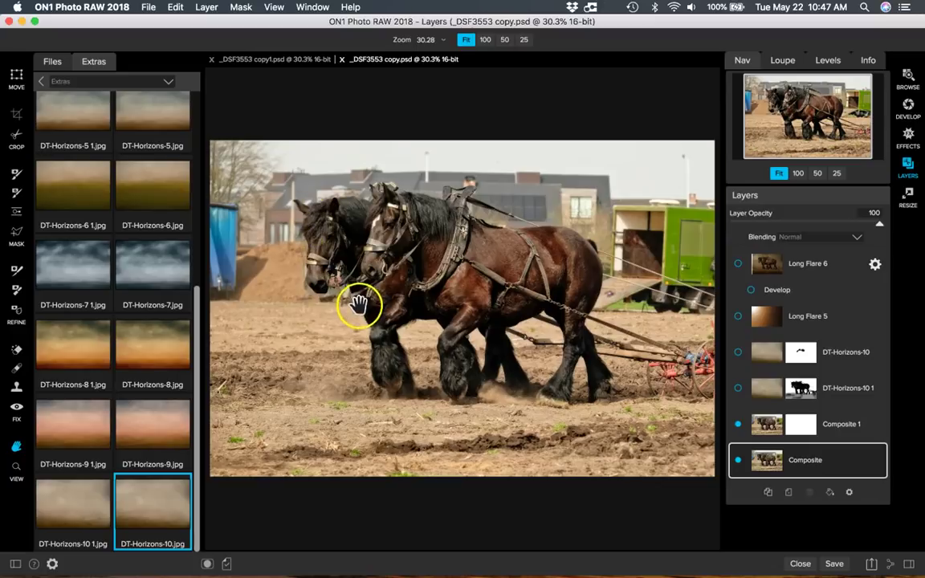
pyautogui.click(738, 389)
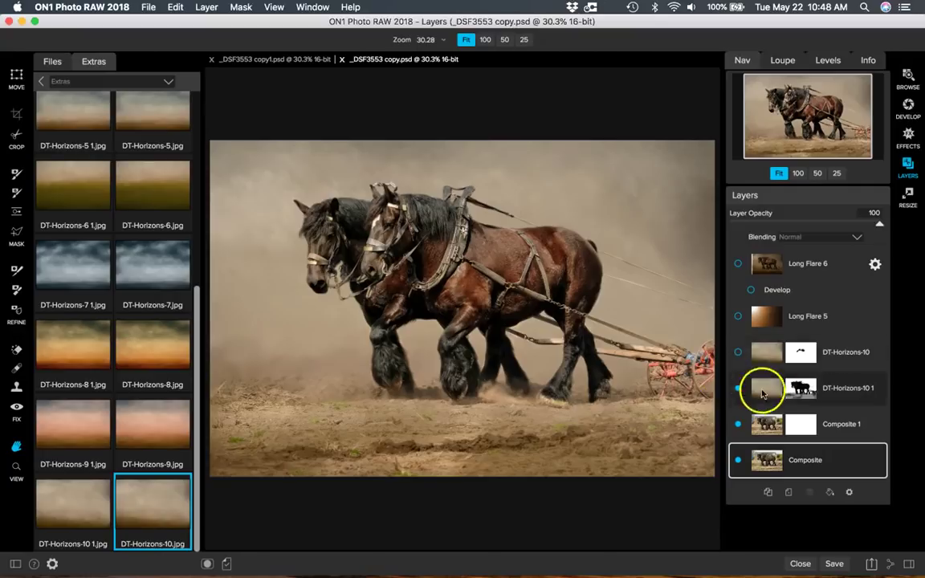
pyautogui.click(737, 389)
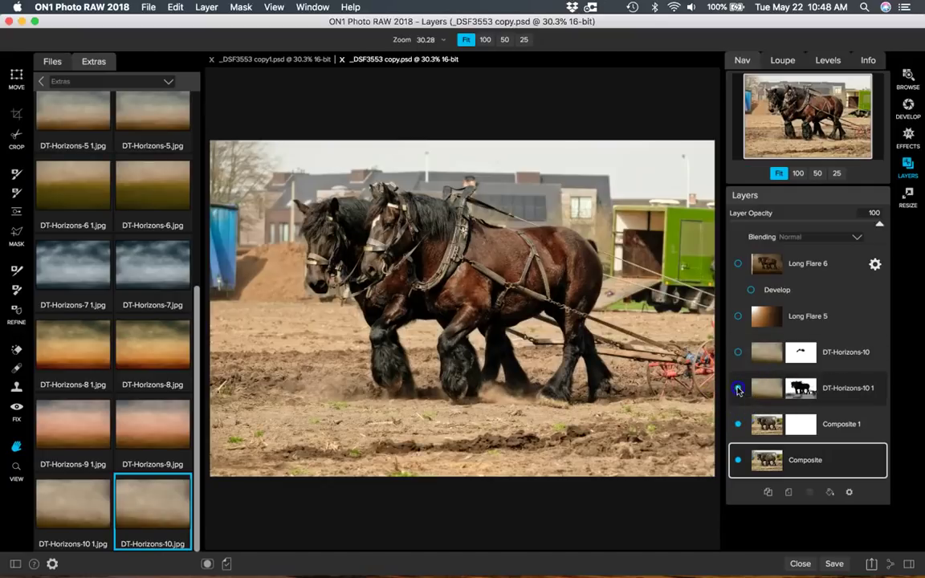
# Step: Add DT-Horizons-10.jpg as a new layer above Composite, keeping Normal blending, and hide the Composite 1 layer
pyautogui.click(151, 504)
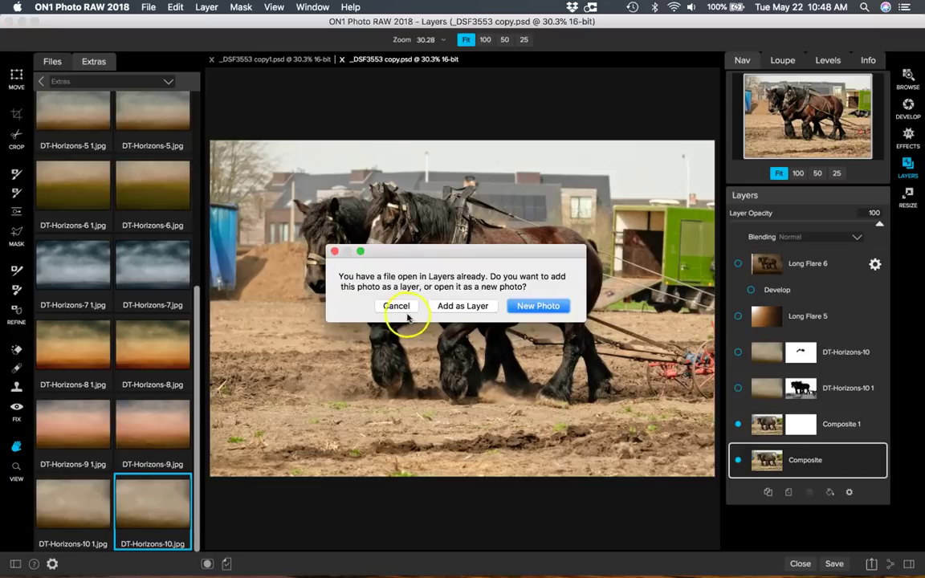
pyautogui.click(463, 306)
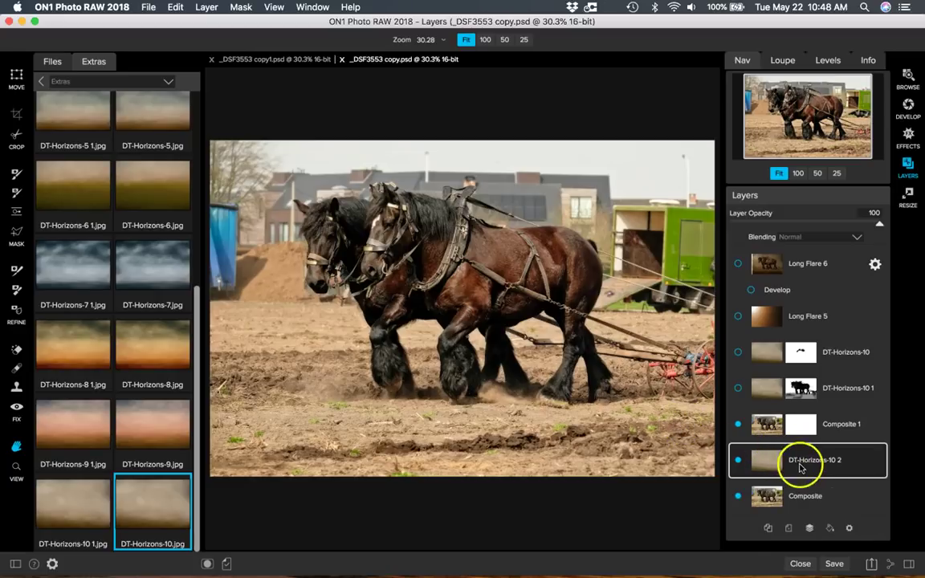
pyautogui.click(858, 238)
pyautogui.click(857, 238)
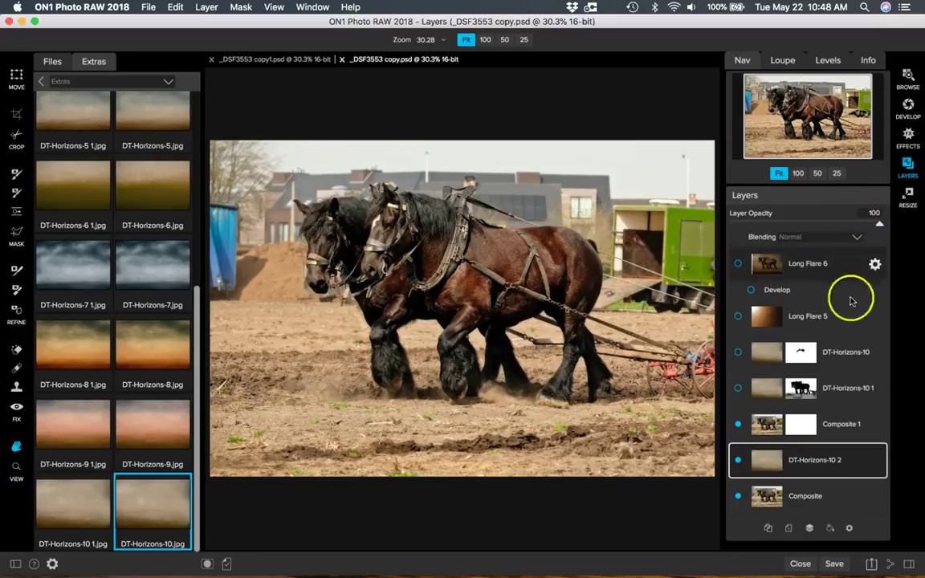
pyautogui.click(738, 424)
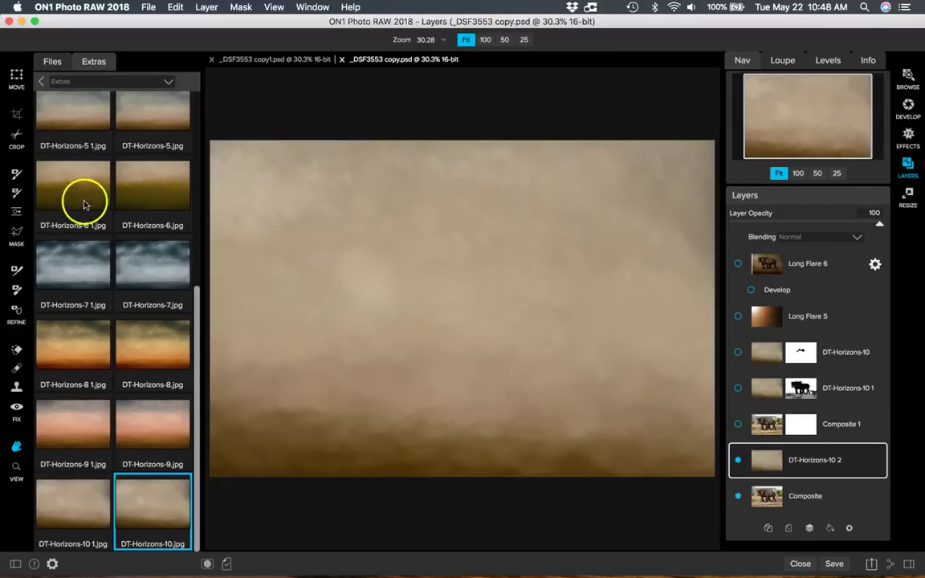
# Step: Fit the new DT-Horizons-10 texture layer to the canvas and apply the transform
pyautogui.click(17, 77)
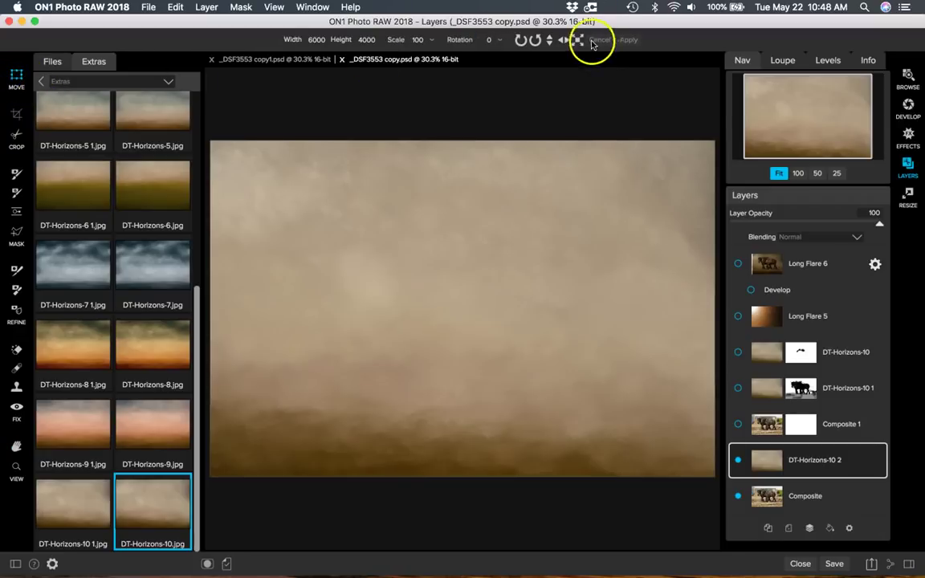
pyautogui.click(576, 44)
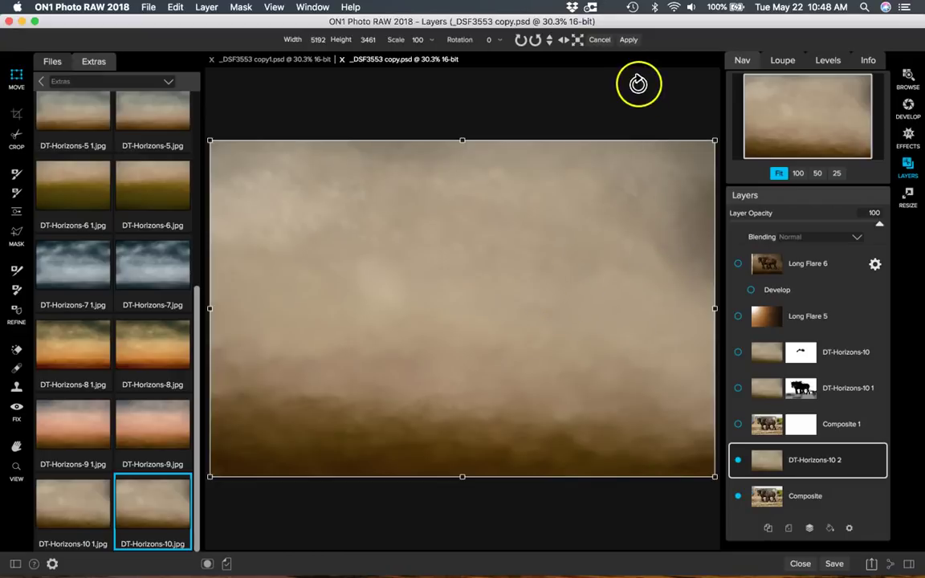
pyautogui.click(628, 40)
pyautogui.click(628, 40)
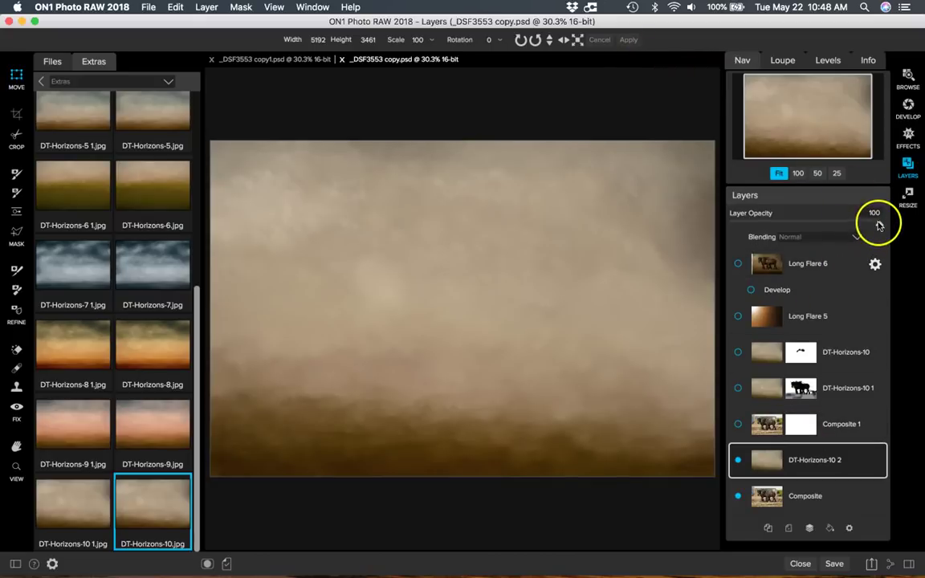
# Step: Lower the new texture layer's opacity to 70 and hide the Extras browser to enlarge the image view
pyautogui.moveTo(866, 225)
pyautogui.mouseDown()
pyautogui.moveTo(845, 227)
pyautogui.moveTo(856, 227)
pyautogui.mouseUp()
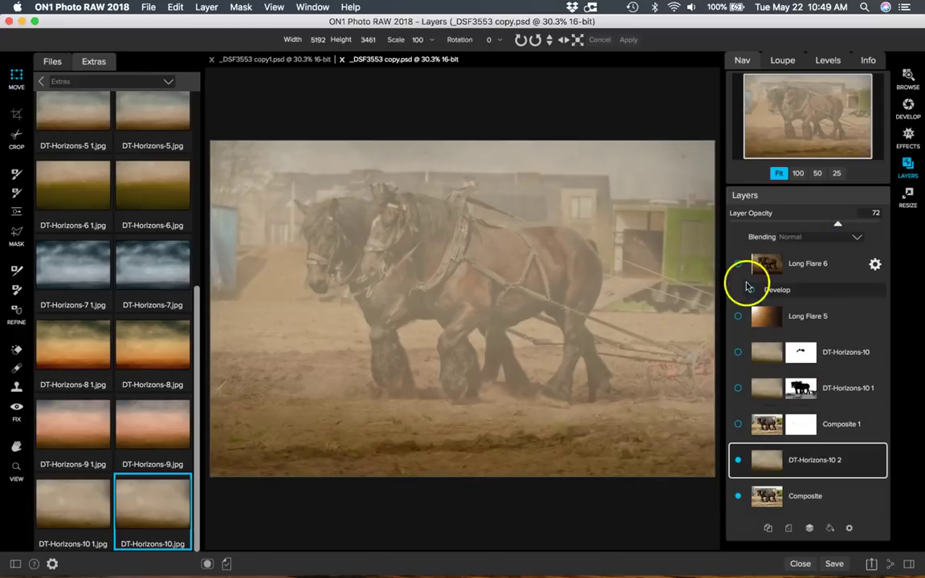
pyautogui.moveTo(837, 224); pyautogui.dragTo(835, 227)
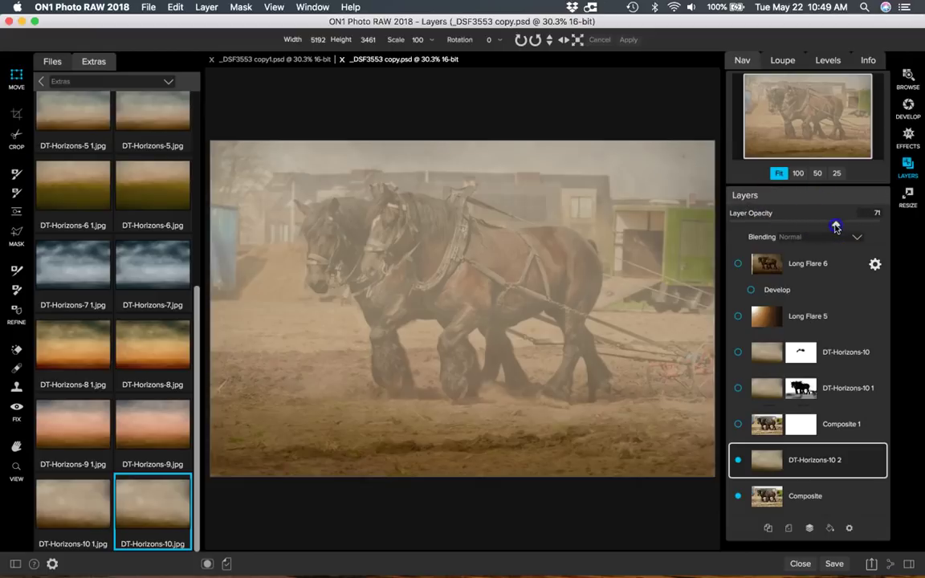
pyautogui.click(13, 566)
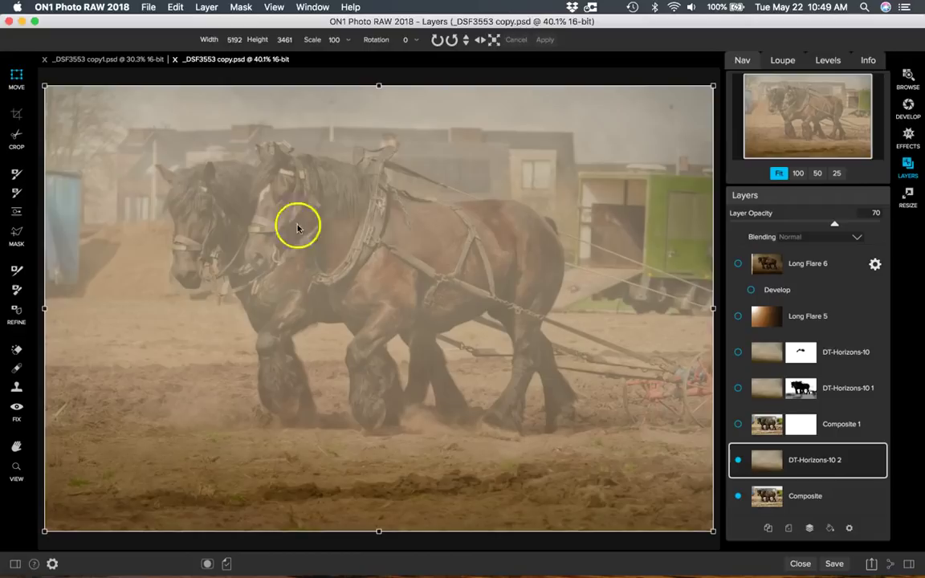
# Step: Set up the Masking Brush in Paint Out mode with opacity 80 and feather 99
pyautogui.click(15, 174)
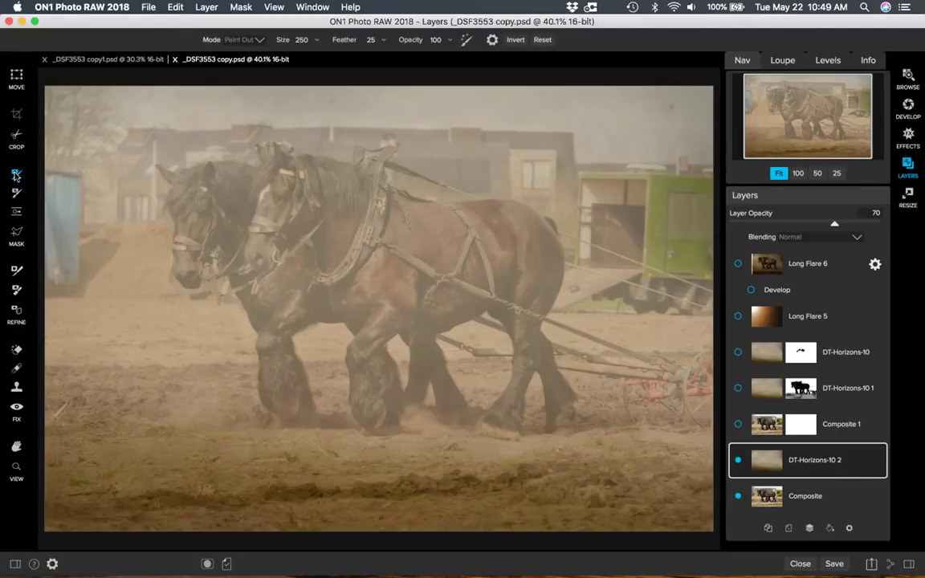
pyautogui.click(449, 40)
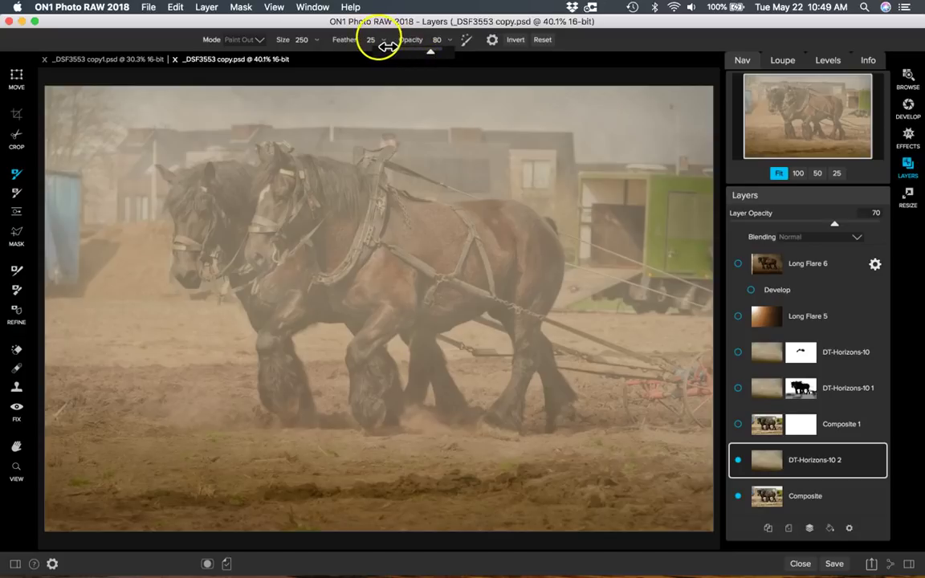
pyautogui.click(381, 50)
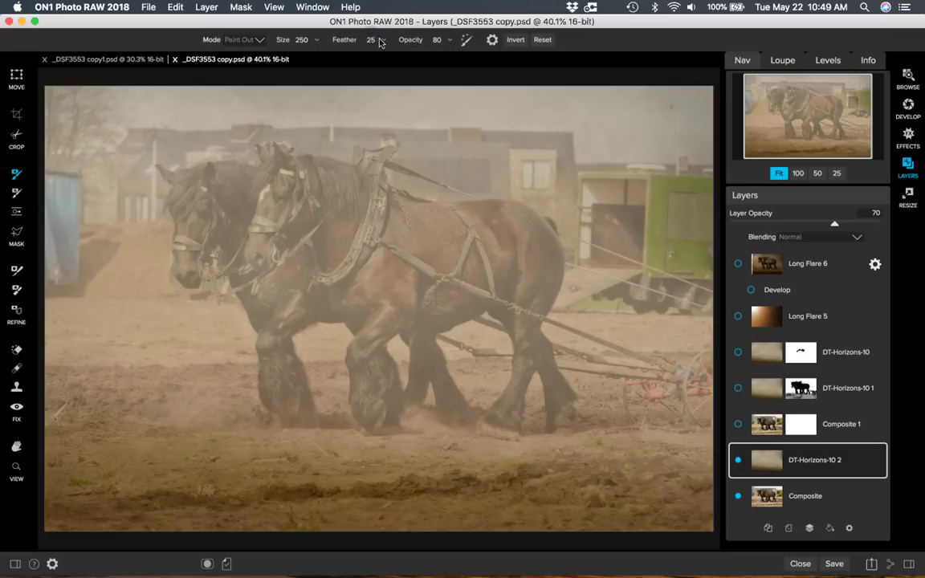
pyautogui.click(383, 44)
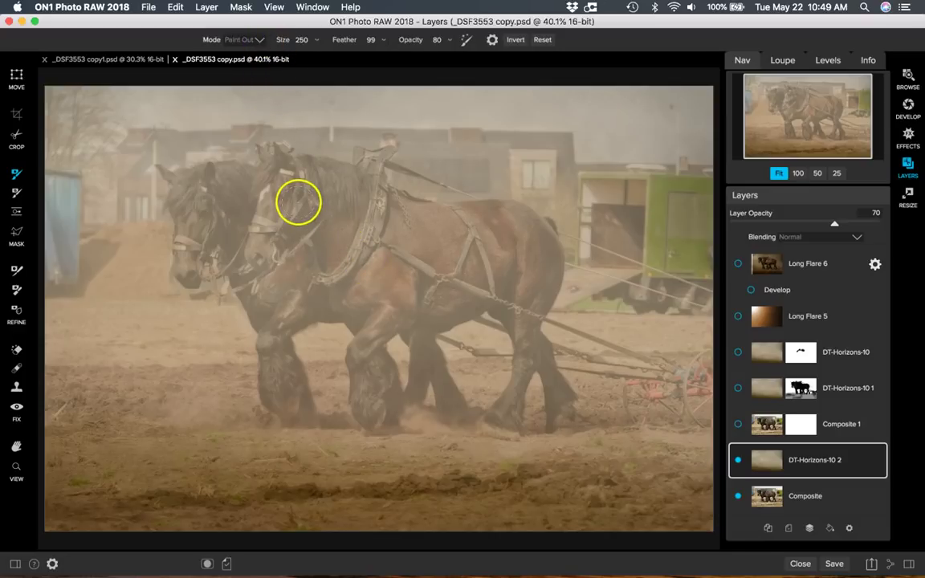
# Step: Paint the texture out over both horses' heads, bodies and legs, and raise the texture layer's opacity to 100
pyautogui.moveTo(298, 203)
pyautogui.mouseDown()
pyautogui.moveTo(271, 239)
pyautogui.moveTo(275, 204)
pyautogui.mouseUp()
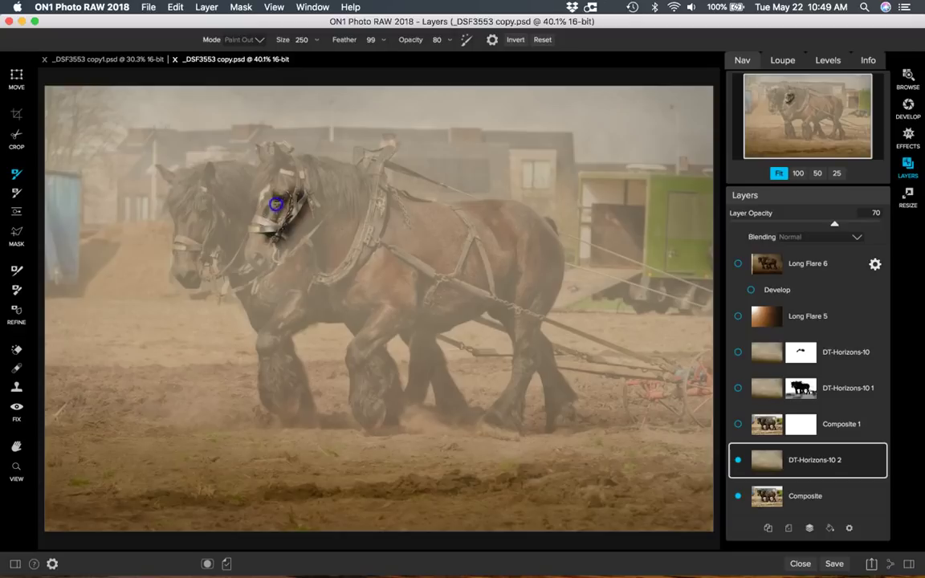
pyautogui.moveTo(261, 247)
pyautogui.mouseDown()
pyautogui.moveTo(309, 206)
pyautogui.moveTo(285, 190)
pyautogui.moveTo(313, 190)
pyautogui.moveTo(281, 178)
pyautogui.moveTo(232, 204)
pyautogui.moveTo(185, 188)
pyautogui.moveTo(190, 275)
pyautogui.moveTo(214, 178)
pyautogui.moveTo(338, 193)
pyautogui.moveTo(290, 175)
pyautogui.moveTo(321, 170)
pyautogui.moveTo(369, 186)
pyautogui.moveTo(386, 176)
pyautogui.moveTo(384, 161)
pyautogui.moveTo(367, 160)
pyautogui.moveTo(364, 173)
pyautogui.moveTo(371, 236)
pyautogui.moveTo(359, 268)
pyautogui.moveTo(290, 250)
pyautogui.moveTo(277, 225)
pyautogui.moveTo(324, 226)
pyautogui.moveTo(331, 211)
pyautogui.moveTo(345, 242)
pyautogui.moveTo(309, 191)
pyautogui.moveTo(263, 229)
pyautogui.moveTo(198, 241)
pyautogui.moveTo(200, 278)
pyautogui.moveTo(250, 286)
pyautogui.moveTo(288, 306)
pyautogui.moveTo(198, 246)
pyautogui.moveTo(280, 275)
pyautogui.moveTo(278, 286)
pyautogui.moveTo(288, 248)
pyautogui.moveTo(273, 328)
pyautogui.moveTo(284, 388)
pyautogui.moveTo(257, 298)
pyautogui.moveTo(297, 419)
pyautogui.moveTo(298, 300)
pyautogui.moveTo(319, 289)
pyautogui.moveTo(386, 338)
pyautogui.moveTo(390, 253)
pyautogui.moveTo(382, 284)
pyautogui.moveTo(362, 271)
pyautogui.moveTo(391, 215)
pyautogui.moveTo(382, 201)
pyautogui.moveTo(433, 215)
pyautogui.moveTo(449, 230)
pyautogui.moveTo(395, 250)
pyautogui.moveTo(426, 253)
pyautogui.moveTo(500, 228)
pyautogui.moveTo(490, 223)
pyautogui.moveTo(520, 232)
pyautogui.moveTo(481, 215)
pyautogui.moveTo(517, 223)
pyautogui.moveTo(560, 265)
pyautogui.moveTo(472, 205)
pyautogui.moveTo(537, 253)
pyautogui.moveTo(496, 289)
pyautogui.moveTo(412, 315)
pyautogui.moveTo(420, 386)
pyautogui.moveTo(462, 427)
pyautogui.moveTo(495, 433)
pyautogui.moveTo(528, 313)
pyautogui.moveTo(553, 405)
pyautogui.moveTo(531, 350)
pyautogui.moveTo(417, 289)
pyautogui.moveTo(359, 363)
pyautogui.moveTo(374, 423)
pyautogui.moveTo(378, 356)
pyautogui.mouseUp()
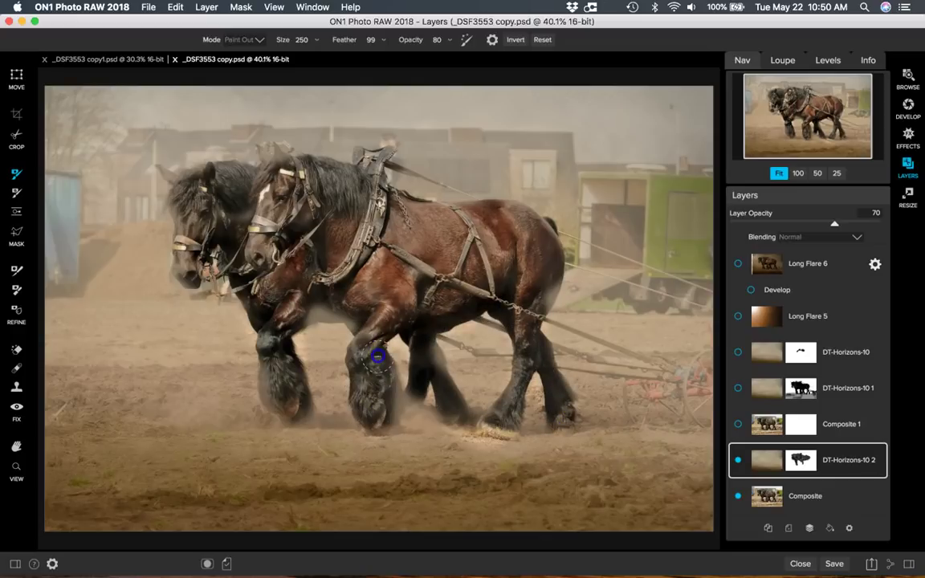
pyautogui.moveTo(542, 287)
pyautogui.mouseDown()
pyautogui.moveTo(406, 263)
pyautogui.moveTo(306, 303)
pyautogui.mouseUp()
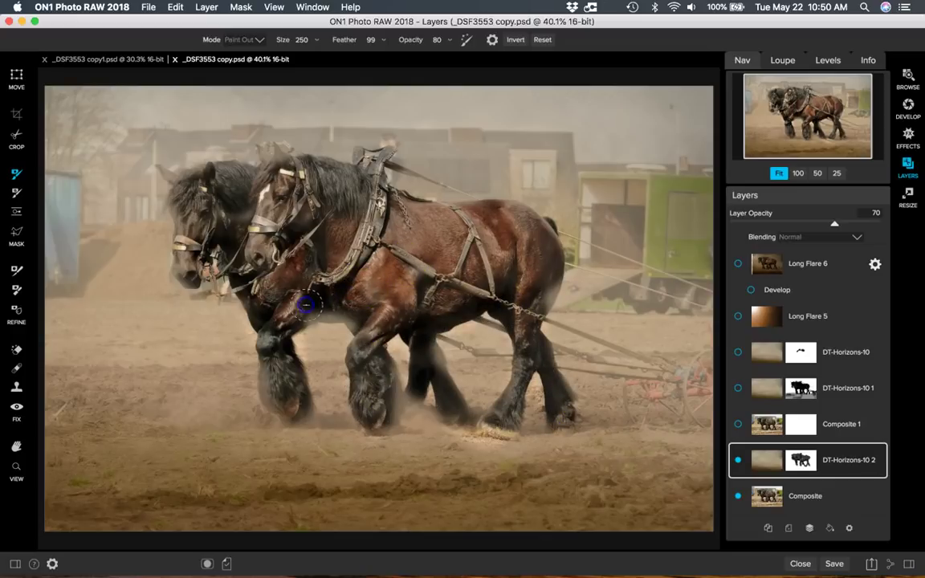
pyautogui.moveTo(835, 224); pyautogui.dragTo(896, 228)
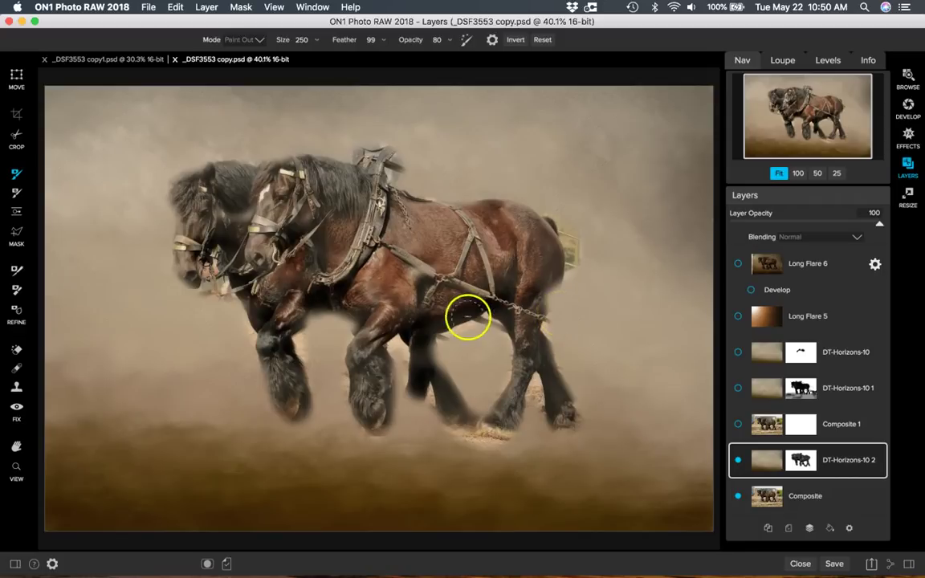
# Step: Paint the texture out along the near horse's belly and lower the texture layer's opacity to 74
pyautogui.moveTo(468, 318); pyautogui.dragTo(384, 325)
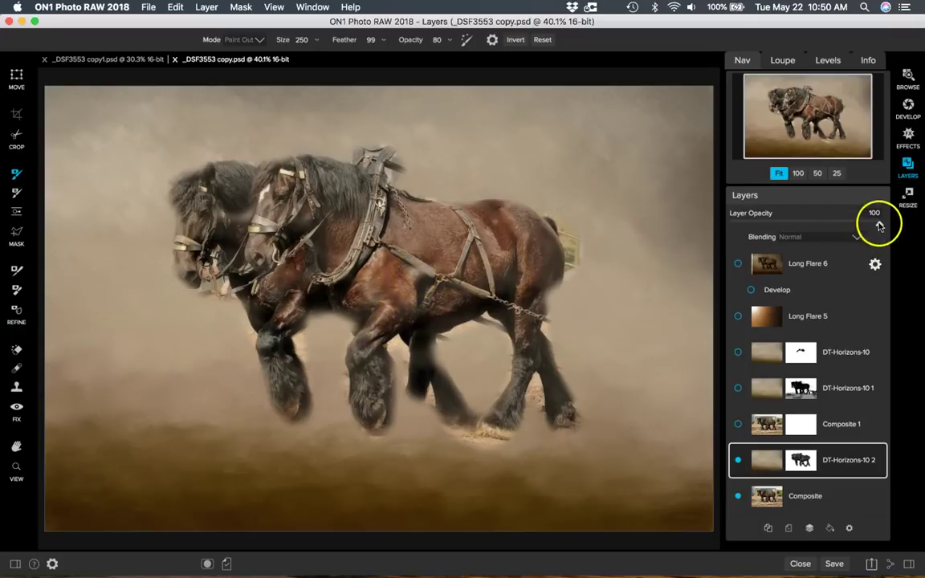
pyautogui.moveTo(856, 227); pyautogui.dragTo(849, 226)
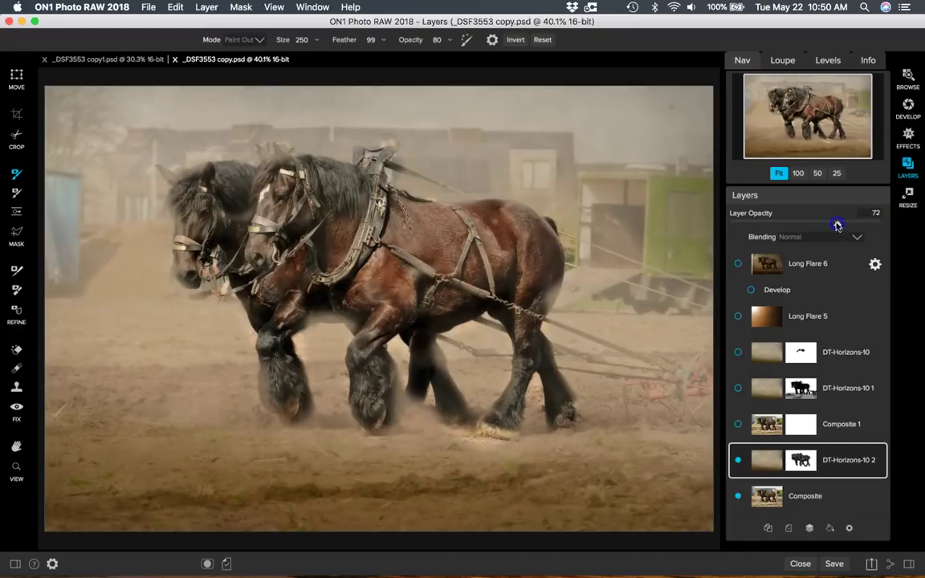
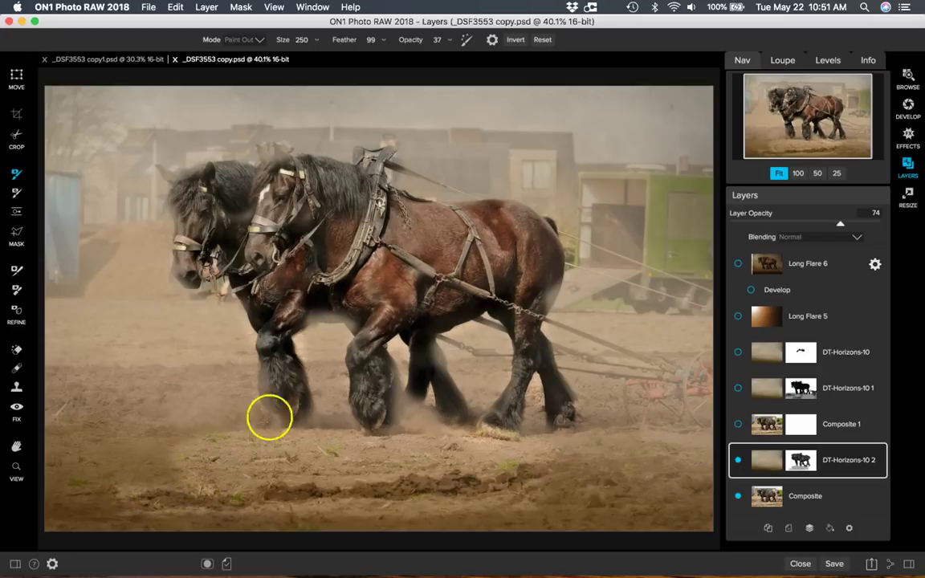
# Step: Set the brush opacity to 92 and undo the paint strokes over the foreground ground
pyautogui.click(450, 41)
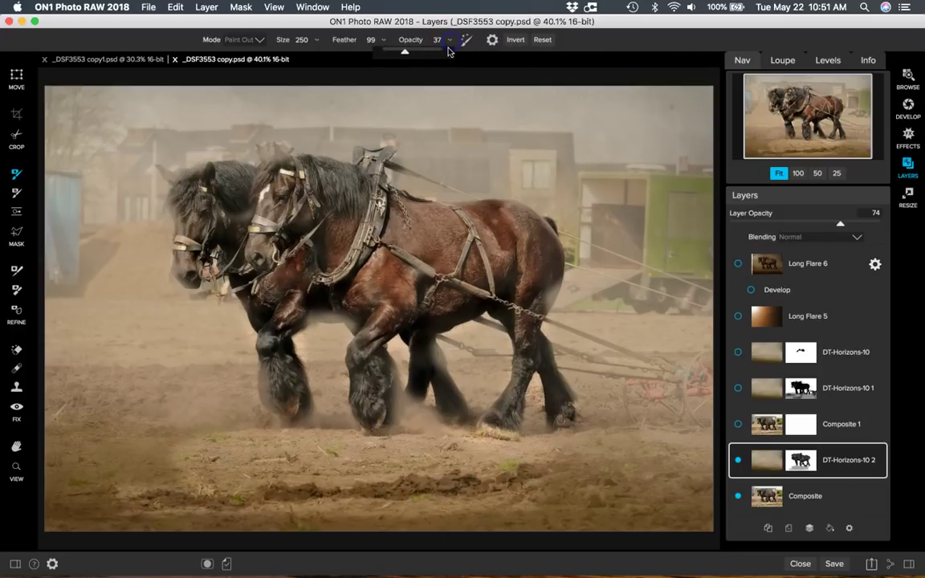
pyautogui.moveTo(439, 51); pyautogui.dragTo(461, 52)
pyautogui.moveTo(362, 382)
pyautogui.mouseDown()
pyautogui.moveTo(317, 471)
pyautogui.moveTo(246, 470)
pyautogui.moveTo(364, 454)
pyautogui.moveTo(212, 437)
pyautogui.moveTo(273, 424)
pyautogui.moveTo(207, 414)
pyautogui.moveTo(290, 416)
pyautogui.moveTo(231, 434)
pyautogui.moveTo(479, 438)
pyautogui.moveTo(662, 455)
pyautogui.moveTo(659, 472)
pyautogui.moveTo(594, 505)
pyautogui.moveTo(623, 496)
pyautogui.mouseUp()
pyautogui.click(275, 466)
pyautogui.moveTo(227, 413)
pyautogui.mouseDown()
pyautogui.moveTo(250, 457)
pyautogui.moveTo(204, 469)
pyautogui.moveTo(284, 436)
pyautogui.mouseUp()
pyautogui.press('super+z')
pyautogui.press('super+z')
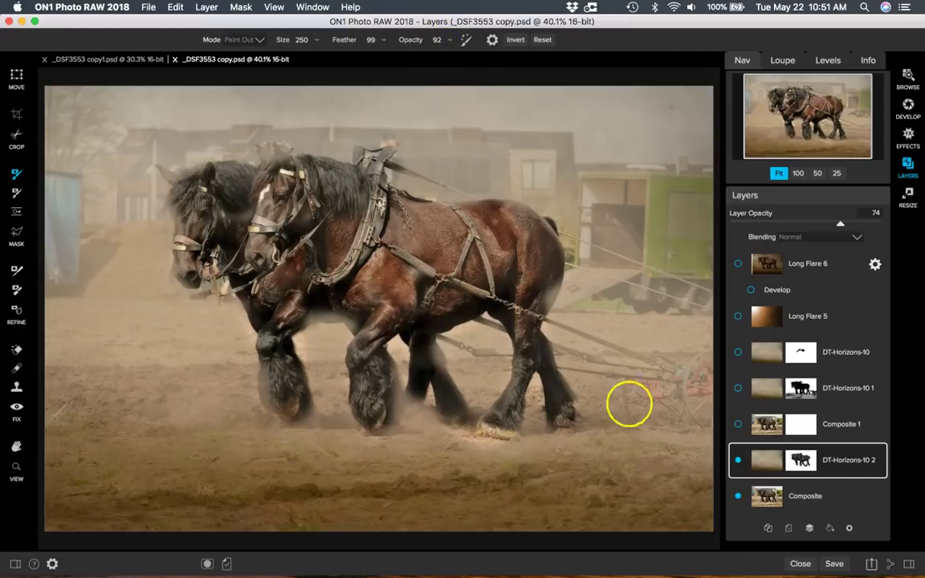
# Step: Paint the texture out over the ground behind the horses, and over the ground beneath the hooves with the brush opacity at 29
pyautogui.moveTo(615, 436)
pyautogui.mouseDown()
pyautogui.moveTo(702, 441)
pyautogui.moveTo(610, 461)
pyautogui.moveTo(674, 474)
pyautogui.moveTo(691, 495)
pyautogui.moveTo(634, 509)
pyautogui.moveTo(567, 471)
pyautogui.moveTo(635, 461)
pyautogui.moveTo(678, 480)
pyautogui.moveTo(696, 504)
pyautogui.moveTo(686, 450)
pyautogui.moveTo(697, 488)
pyautogui.moveTo(642, 508)
pyautogui.mouseUp()
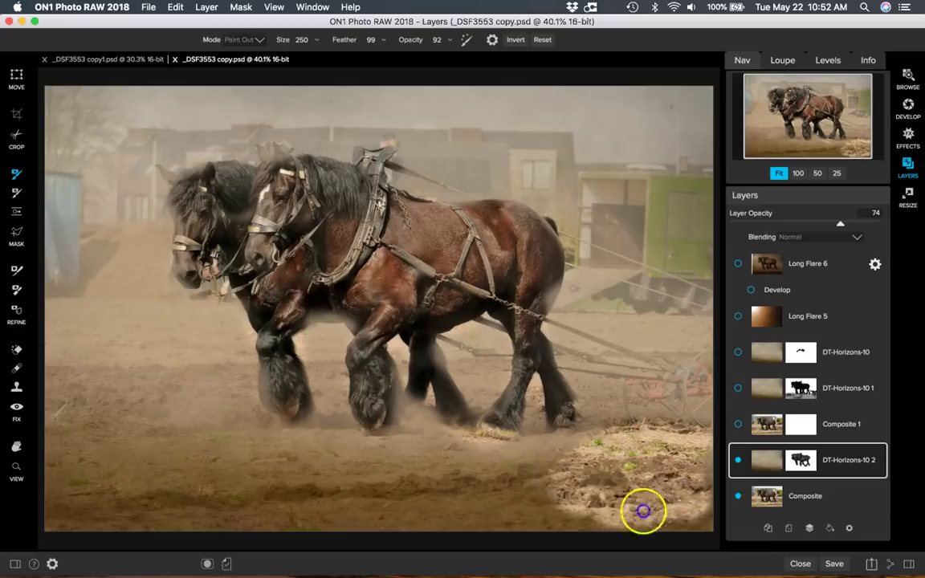
pyautogui.click(450, 39)
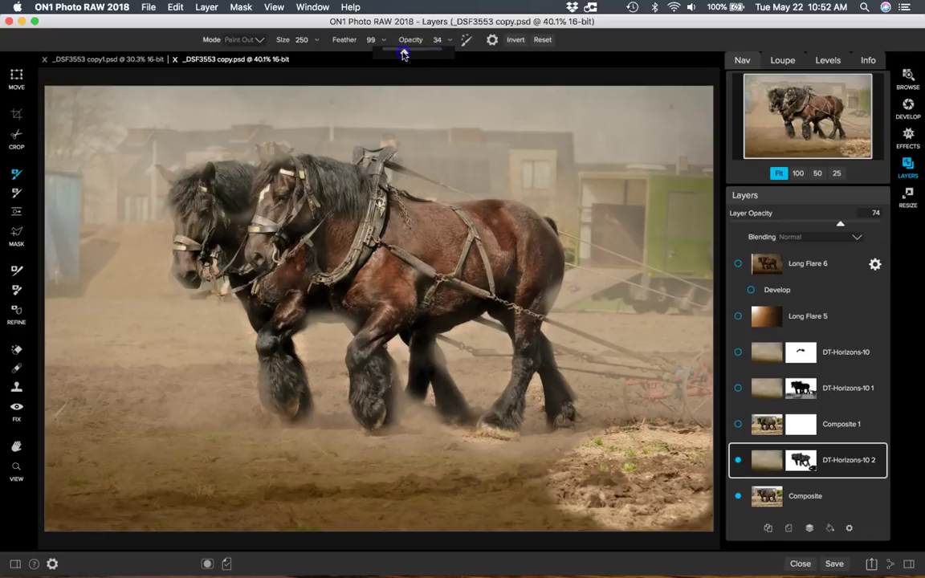
pyautogui.moveTo(216, 426)
pyautogui.mouseDown()
pyautogui.moveTo(330, 453)
pyautogui.moveTo(161, 433)
pyautogui.moveTo(268, 428)
pyautogui.mouseUp()
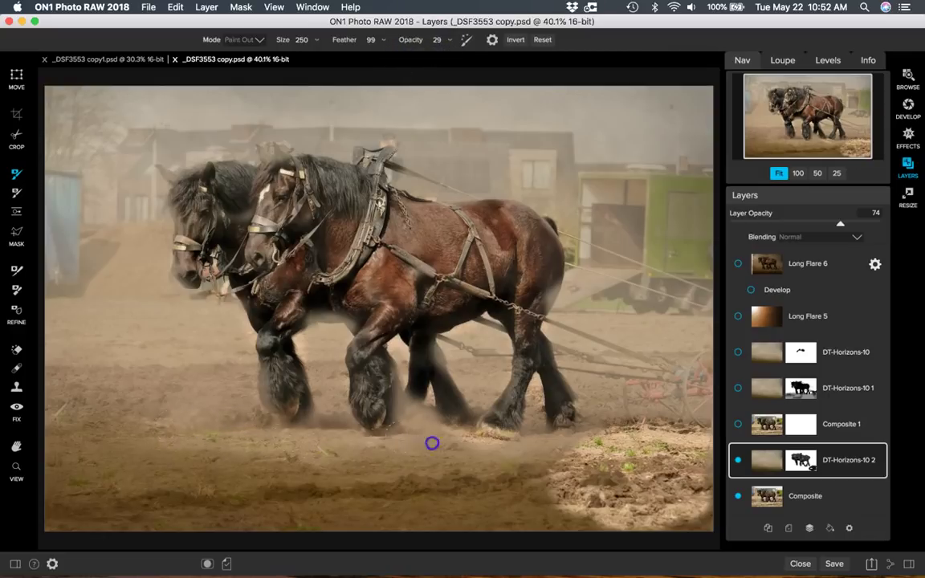
pyautogui.moveTo(312, 453)
pyautogui.mouseDown()
pyautogui.moveTo(217, 493)
pyautogui.moveTo(319, 481)
pyautogui.moveTo(151, 460)
pyautogui.moveTo(239, 419)
pyautogui.mouseUp()
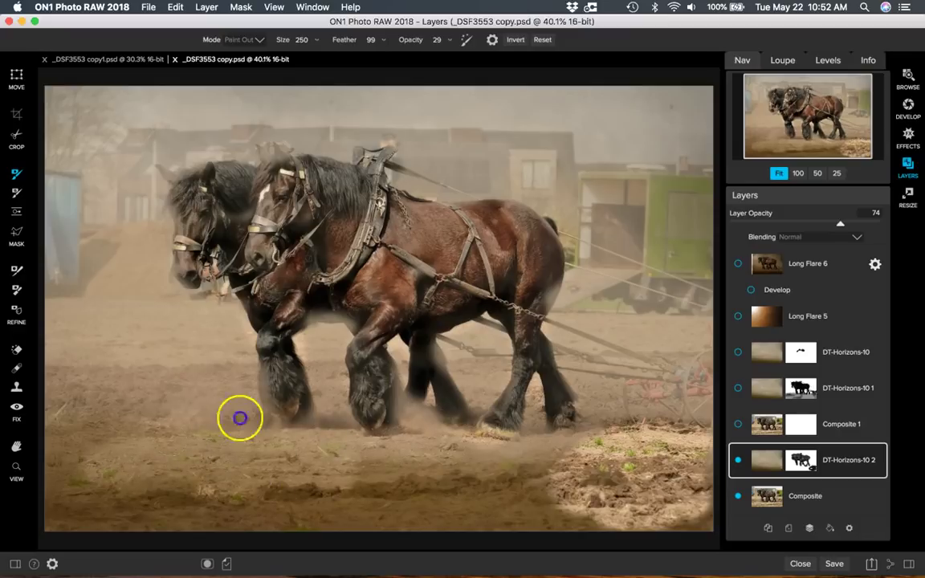
# Step: Raise the texture layer's opacity to 100 and paint the texture back in over the foreground at brush opacity 29
pyautogui.click(857, 229)
pyautogui.moveTo(857, 228); pyautogui.dragTo(882, 226)
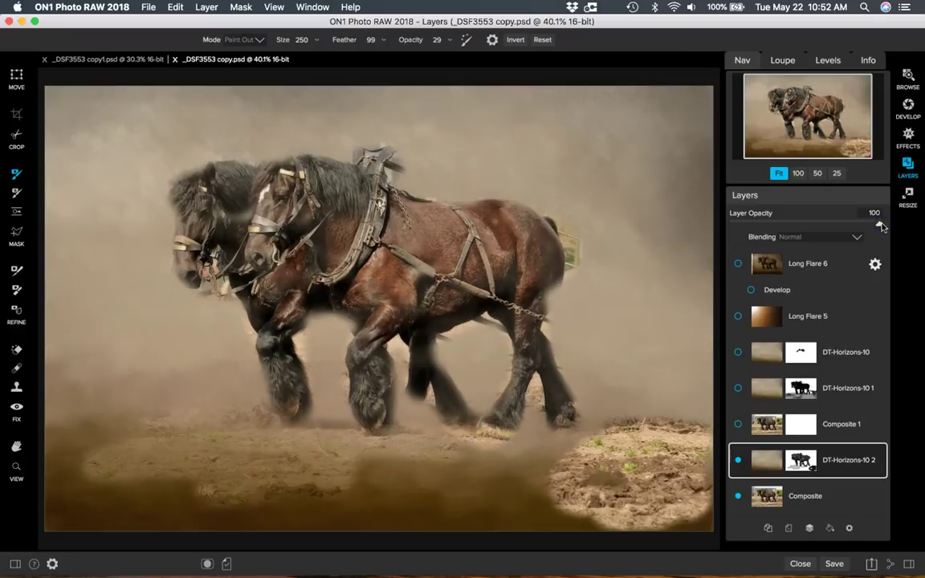
pyautogui.moveTo(87, 378)
pyautogui.mouseDown()
pyautogui.moveTo(231, 427)
pyautogui.moveTo(196, 459)
pyautogui.moveTo(387, 456)
pyautogui.moveTo(342, 462)
pyautogui.moveTo(440, 436)
pyautogui.moveTo(383, 437)
pyautogui.moveTo(675, 485)
pyautogui.moveTo(671, 451)
pyautogui.moveTo(642, 458)
pyautogui.mouseUp()
pyautogui.moveTo(297, 513)
pyautogui.mouseDown()
pyautogui.moveTo(266, 476)
pyautogui.moveTo(273, 444)
pyautogui.moveTo(165, 447)
pyautogui.moveTo(245, 444)
pyautogui.mouseUp()
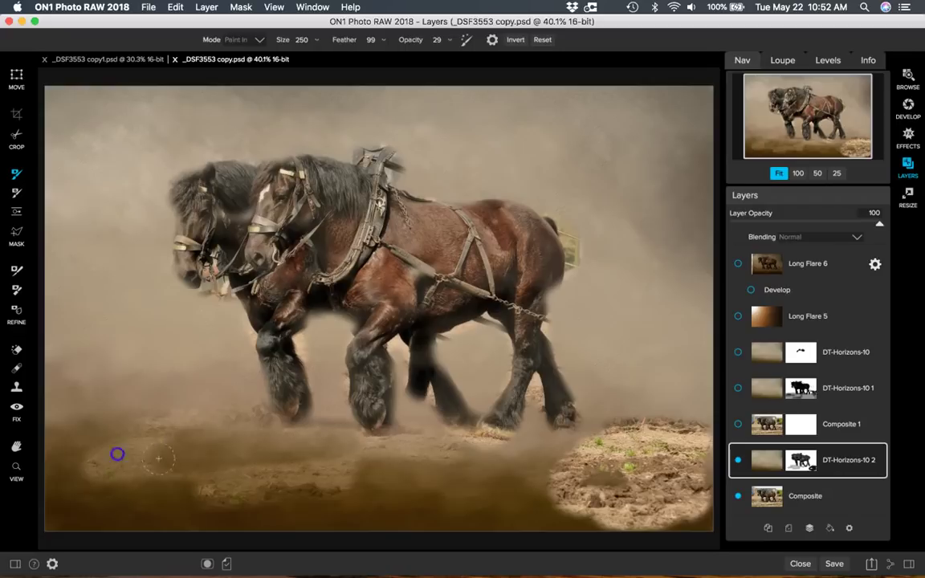
pyautogui.moveTo(185, 456)
pyautogui.mouseDown()
pyautogui.moveTo(213, 419)
pyautogui.moveTo(181, 491)
pyautogui.moveTo(418, 463)
pyautogui.moveTo(318, 489)
pyautogui.mouseUp()
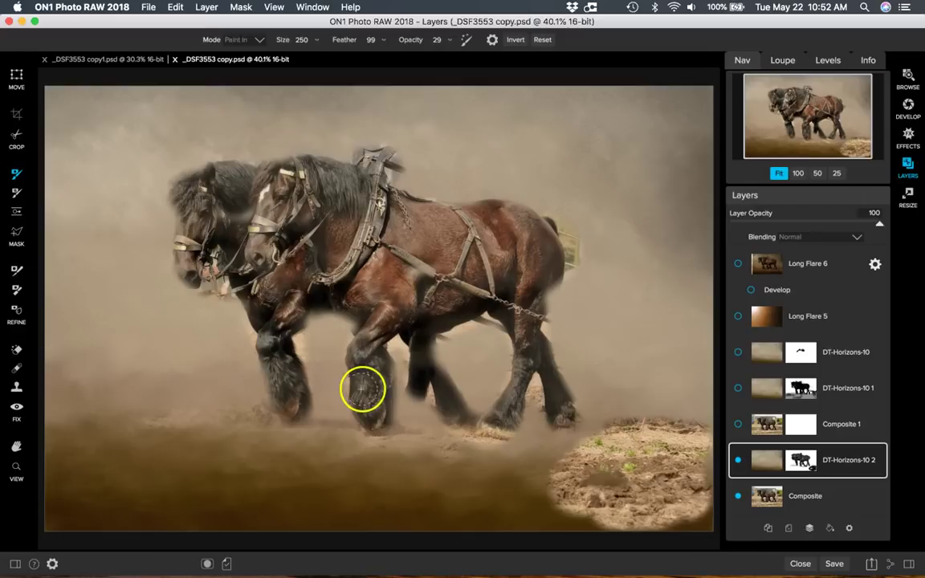
# Step: Paint more texture in along the ground below the front hooves with the brush opacity at 20
pyautogui.click(450, 41)
pyautogui.click(402, 54)
pyautogui.moveTo(265, 369)
pyautogui.mouseDown()
pyautogui.moveTo(347, 458)
pyautogui.moveTo(339, 458)
pyautogui.mouseUp()
pyautogui.moveTo(265, 454)
pyautogui.mouseDown()
pyautogui.moveTo(370, 444)
pyautogui.moveTo(254, 433)
pyautogui.mouseUp()
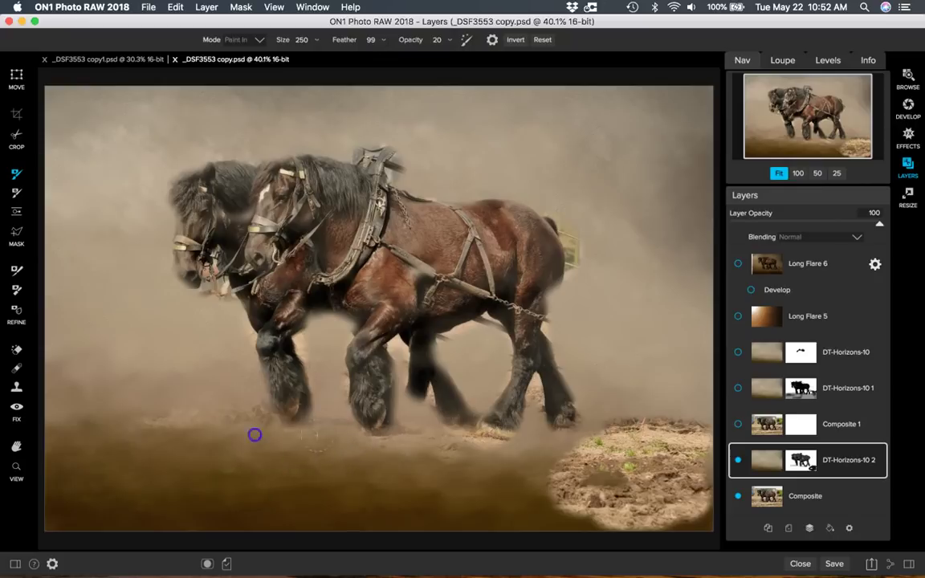
pyautogui.moveTo(151, 427); pyautogui.dragTo(387, 436)
pyautogui.moveTo(236, 454)
pyautogui.mouseDown()
pyautogui.moveTo(231, 446)
pyautogui.moveTo(495, 449)
pyautogui.moveTo(68, 448)
pyautogui.moveTo(167, 429)
pyautogui.moveTo(233, 470)
pyautogui.moveTo(126, 458)
pyautogui.mouseUp()
# Step: Switch the brush to Paint Out and lightly reveal the foreground soil in front of and beneath the horses at opacity 20
pyautogui.click(162, 368)
pyautogui.moveTo(162, 369)
pyautogui.mouseDown()
pyautogui.moveTo(185, 355)
pyautogui.moveTo(279, 434)
pyautogui.moveTo(179, 474)
pyautogui.moveTo(50, 449)
pyautogui.mouseUp()
pyautogui.moveTo(55, 499)
pyautogui.mouseDown()
pyautogui.moveTo(246, 506)
pyautogui.moveTo(41, 469)
pyautogui.moveTo(248, 488)
pyautogui.moveTo(101, 514)
pyautogui.mouseUp()
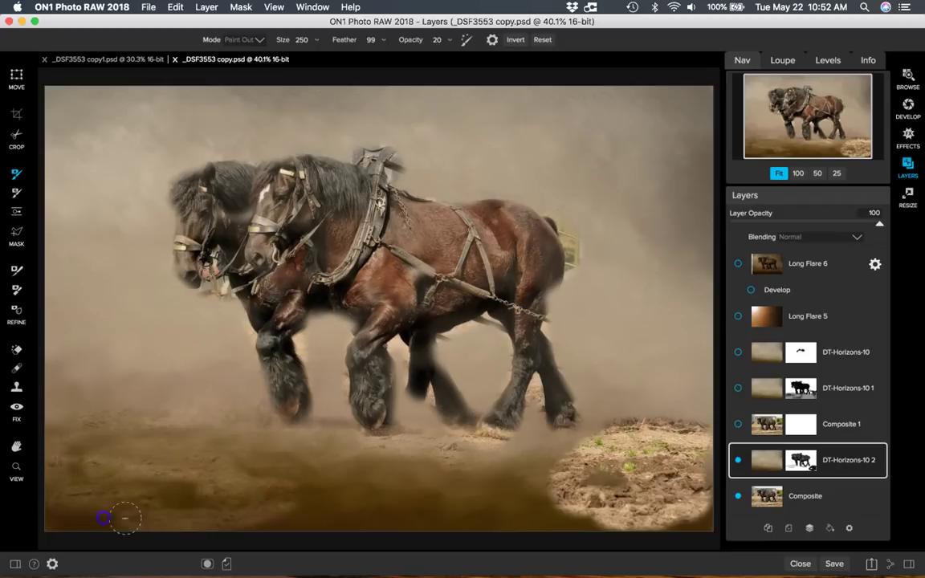
pyautogui.moveTo(186, 480)
pyautogui.mouseDown()
pyautogui.moveTo(303, 450)
pyautogui.moveTo(349, 457)
pyautogui.mouseUp()
pyautogui.moveTo(433, 437)
pyautogui.mouseDown()
pyautogui.moveTo(390, 408)
pyautogui.moveTo(301, 472)
pyautogui.mouseUp()
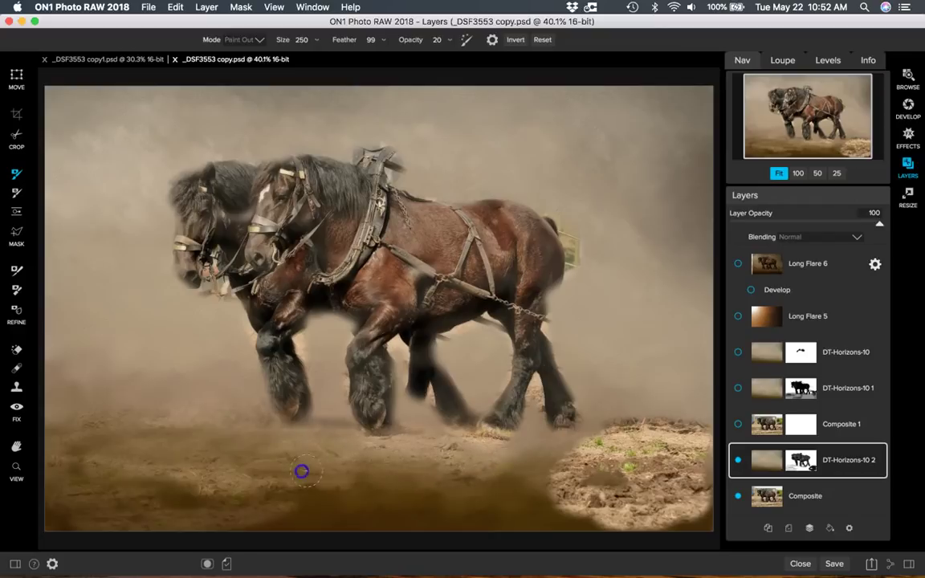
pyautogui.moveTo(497, 437)
pyautogui.mouseDown()
pyautogui.moveTo(623, 469)
pyautogui.moveTo(594, 470)
pyautogui.mouseUp()
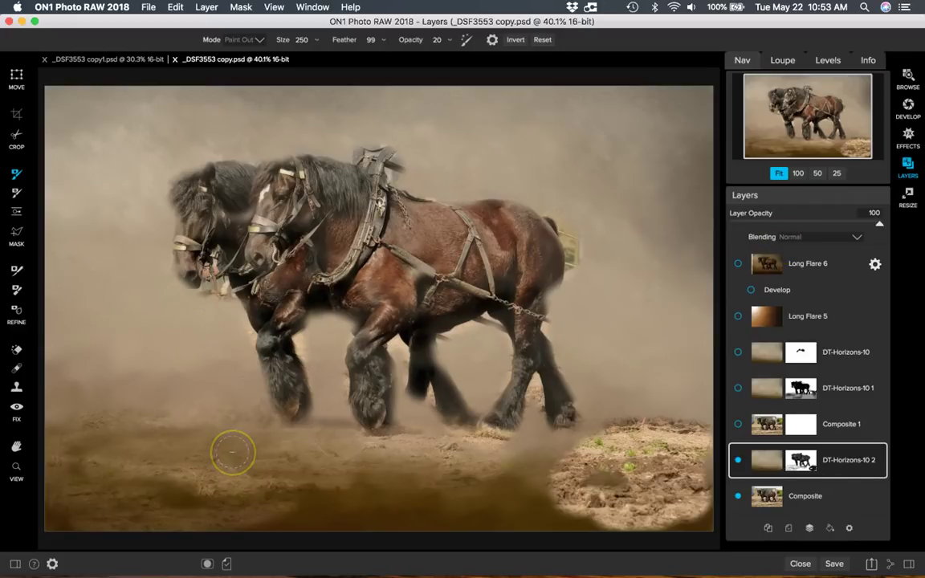
# Step: Lower the texture layer's opacity to 58 and paint the texture out over the far horse's forelock with a size 80 brush
pyautogui.click(797, 174)
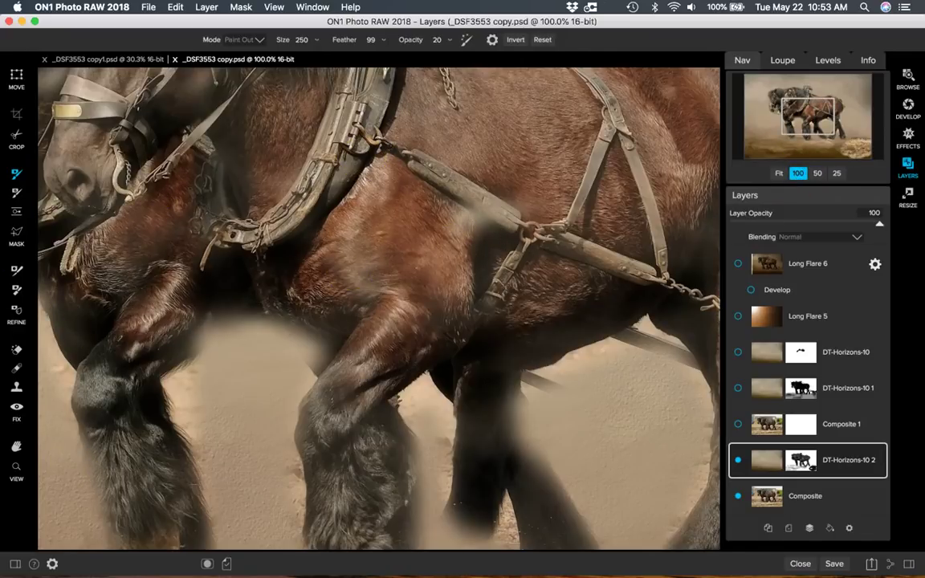
pyautogui.moveTo(456, 87); pyautogui.dragTo(545, 175)
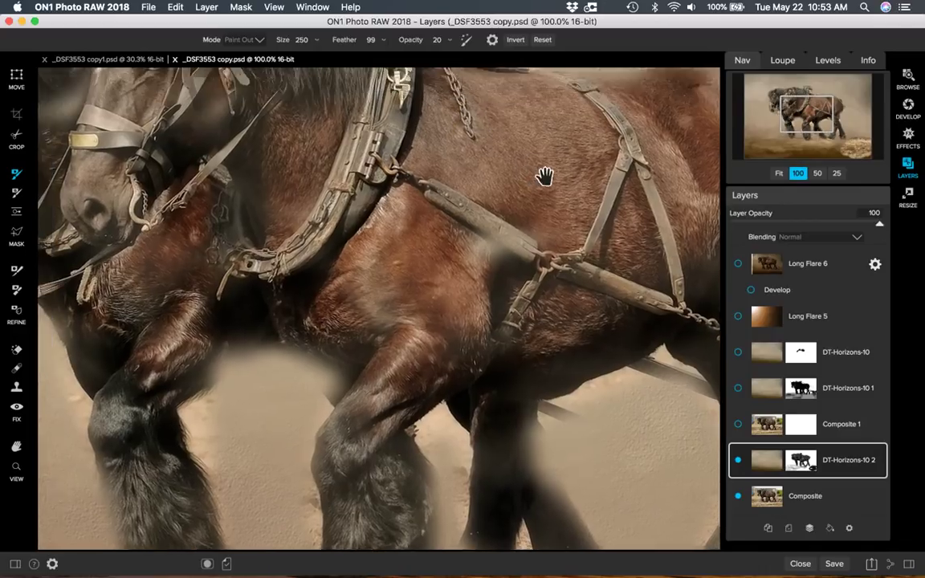
pyautogui.moveTo(410, 175); pyautogui.dragTo(639, 305)
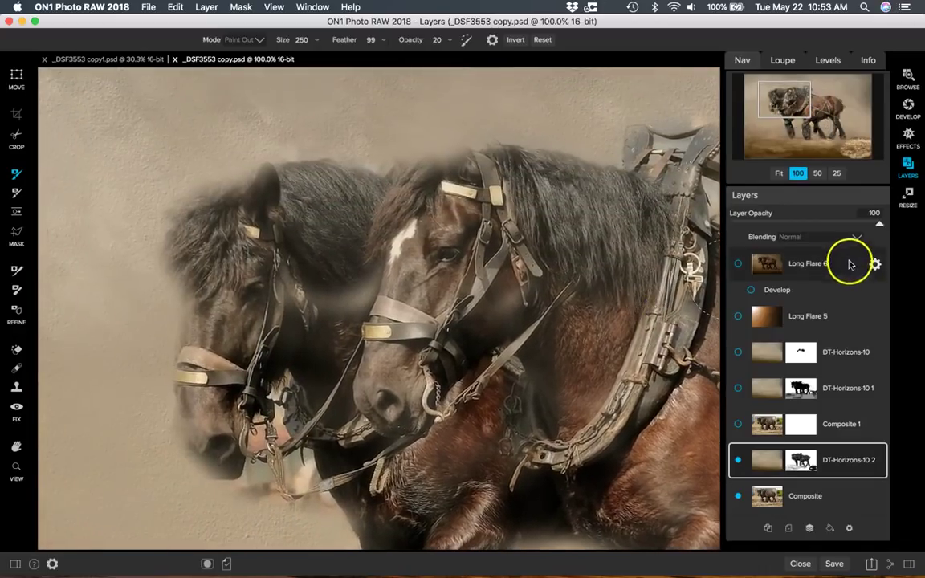
pyautogui.moveTo(879, 229); pyautogui.dragTo(837, 228)
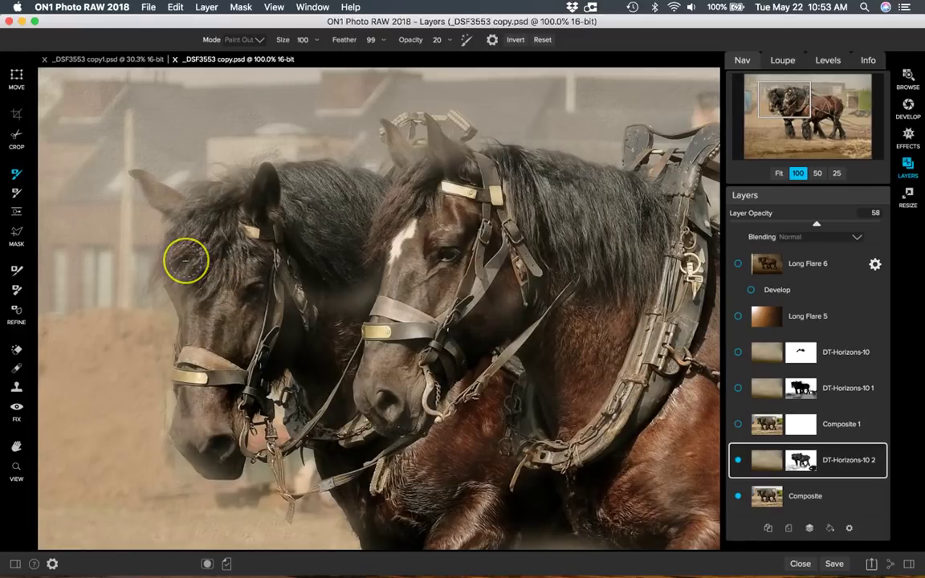
pyautogui.press('[')
pyautogui.press('[')
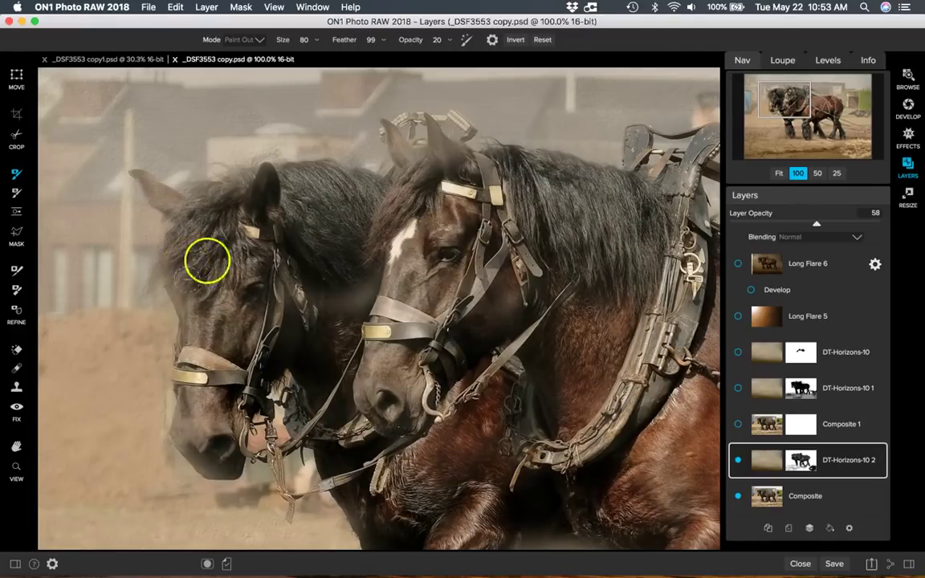
pyautogui.moveTo(176, 260); pyautogui.dragTo(198, 223)
# Step: Paint the texture out over the far horse's forelock, ears and face edge at brush opacity 74, reducing the brush size to 60
pyautogui.click(450, 40)
pyautogui.moveTo(434, 52); pyautogui.dragTo(420, 54)
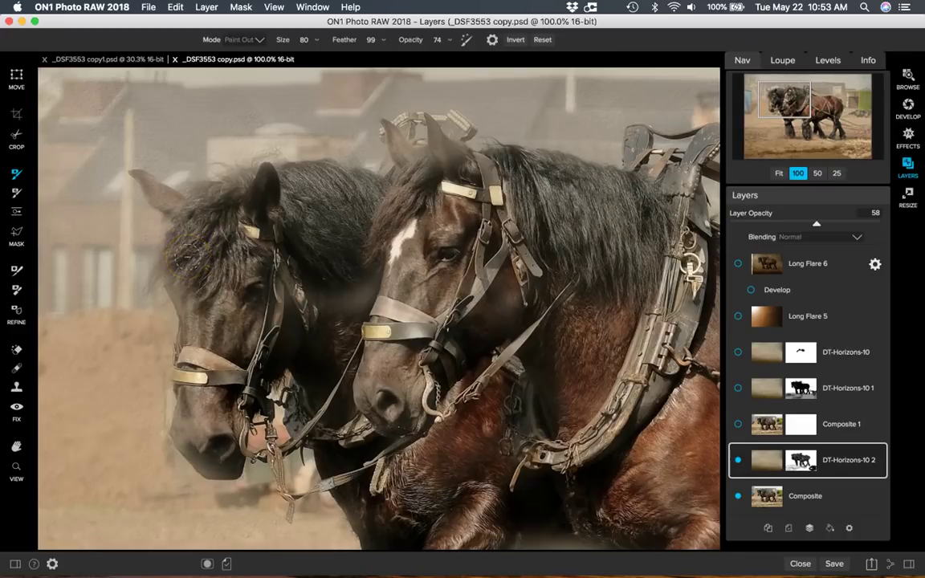
pyautogui.moveTo(187, 257)
pyautogui.mouseDown()
pyautogui.moveTo(166, 268)
pyautogui.moveTo(156, 303)
pyautogui.mouseUp()
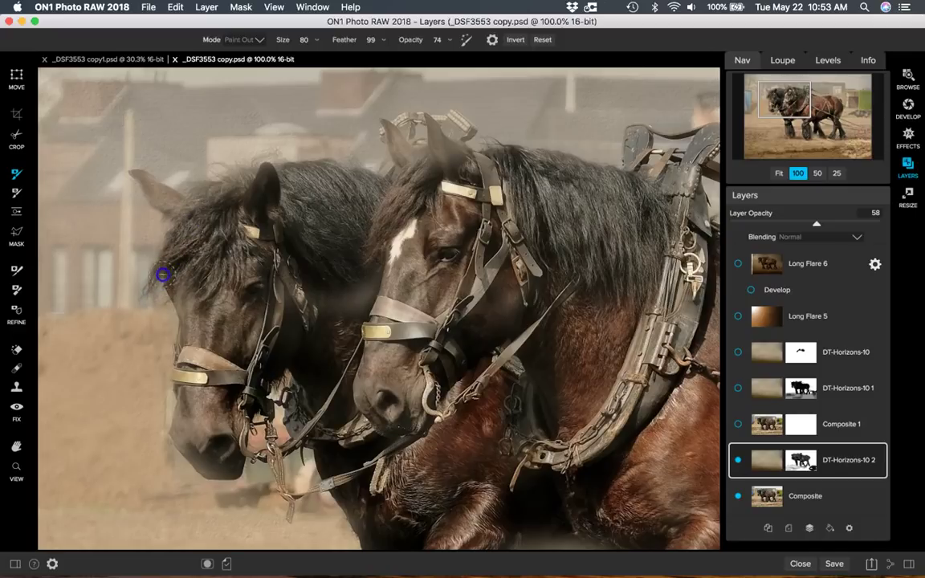
pyautogui.moveTo(189, 209)
pyautogui.mouseDown()
pyautogui.moveTo(263, 169)
pyautogui.moveTo(362, 183)
pyautogui.moveTo(207, 202)
pyautogui.mouseUp()
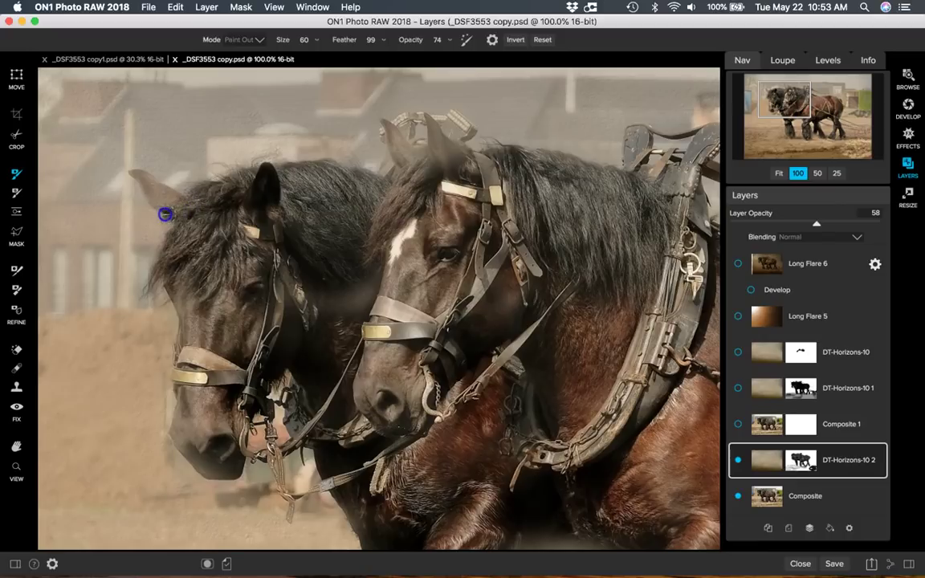
pyautogui.moveTo(171, 218)
pyautogui.mouseDown()
pyautogui.moveTo(134, 174)
pyautogui.moveTo(196, 210)
pyautogui.mouseUp()
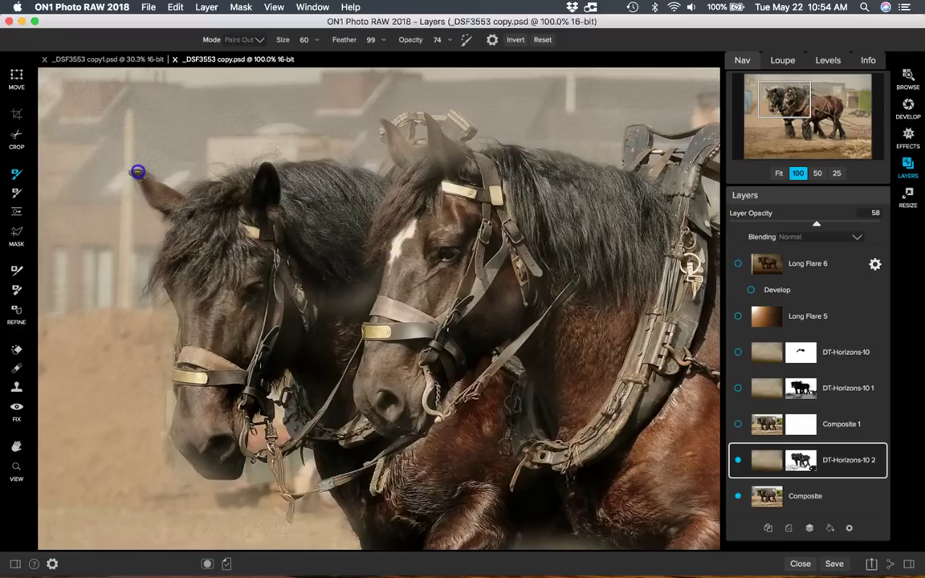
pyautogui.moveTo(149, 175); pyautogui.dragTo(137, 199)
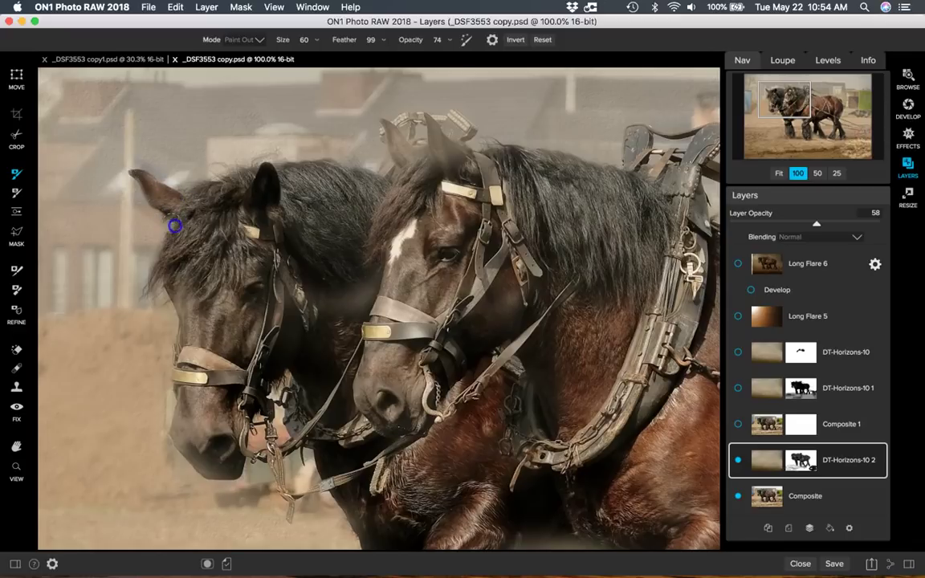
pyautogui.moveTo(165, 279); pyautogui.dragTo(169, 317)
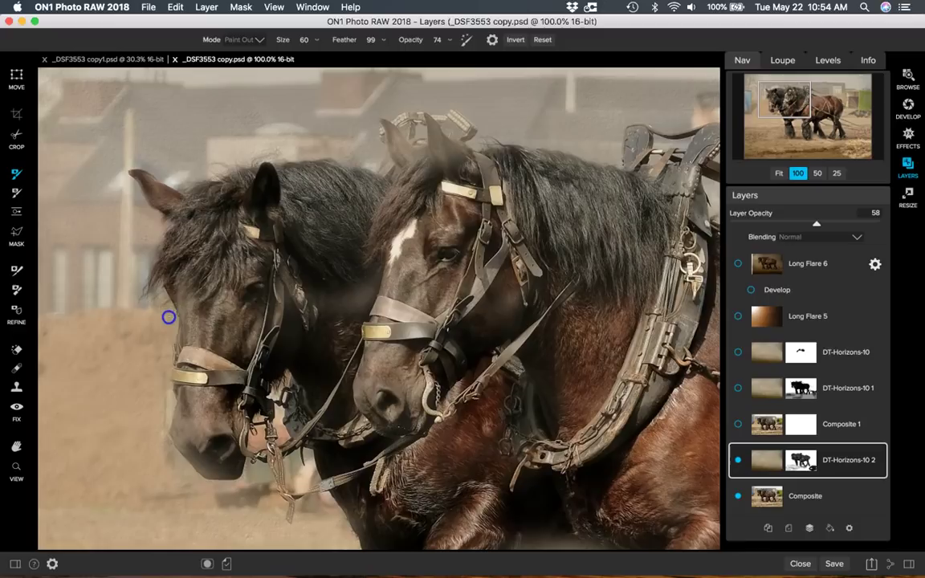
# Step: Set the brush opacity to 81 and the layer opacity to 71, and touch up the mask along the far horse's forelock
pyautogui.click(448, 42)
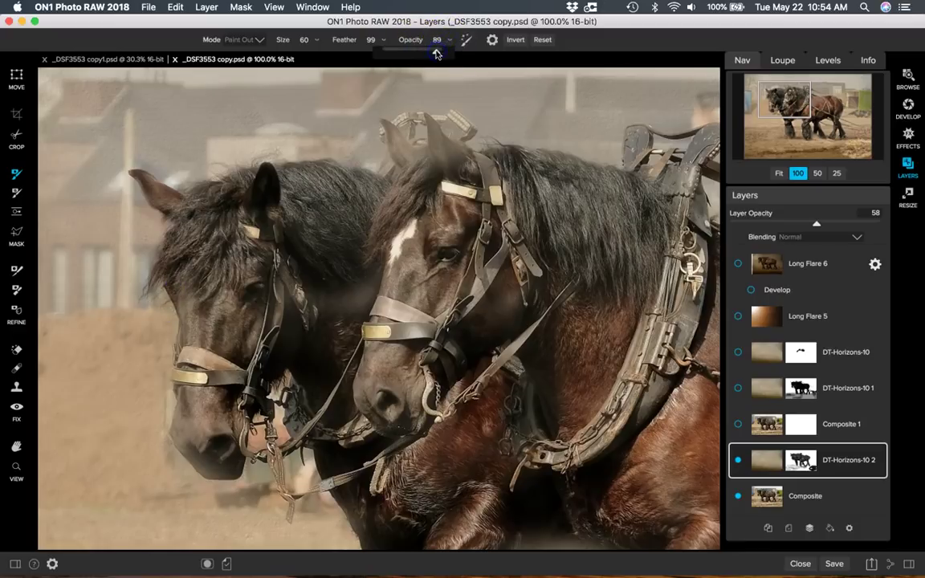
pyautogui.click(801, 223)
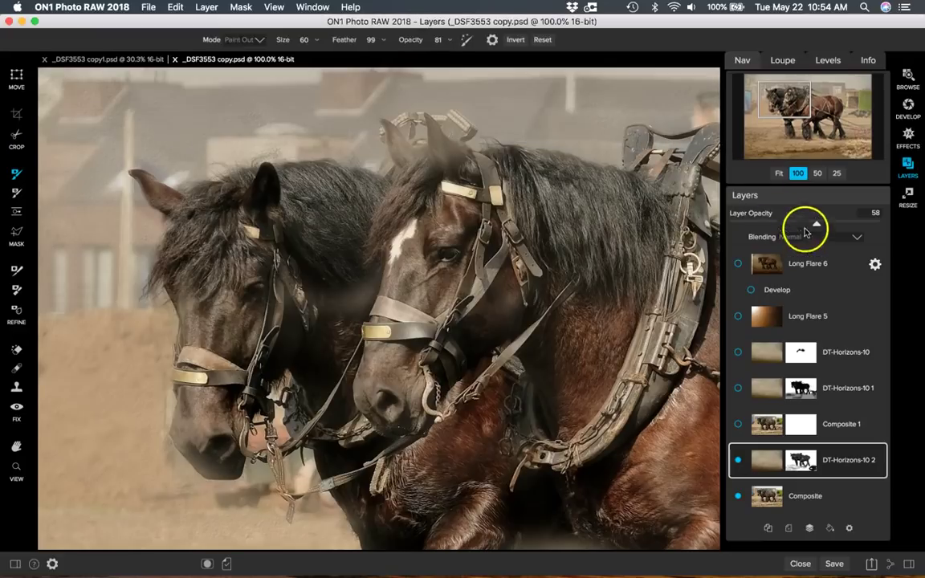
pyautogui.moveTo(823, 225); pyautogui.dragTo(833, 225)
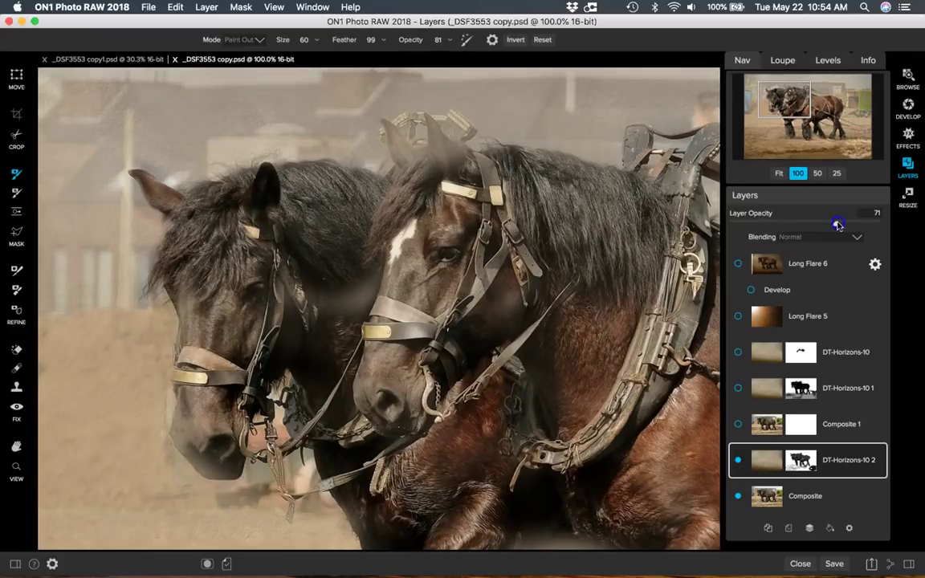
pyautogui.moveTo(151, 261); pyautogui.dragTo(153, 270)
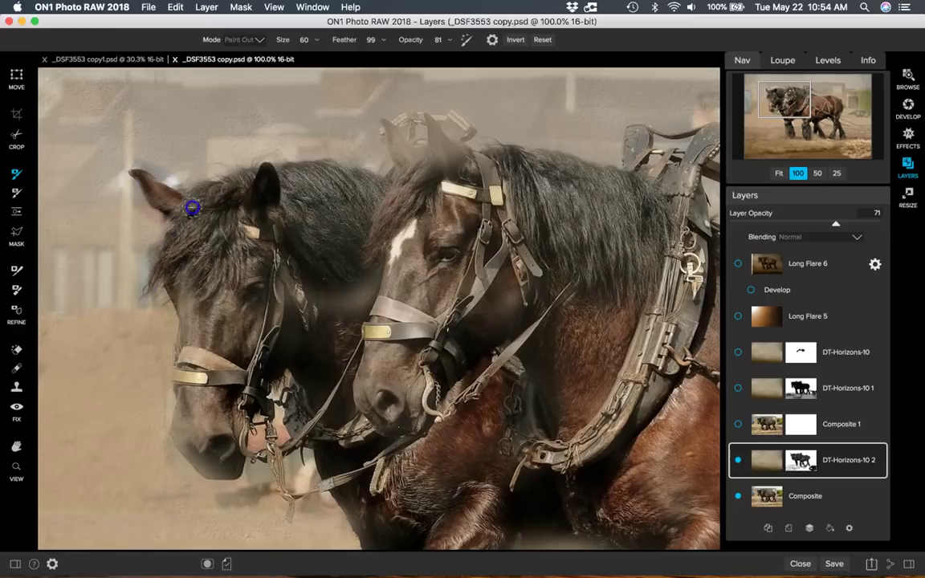
# Step: Paint the texture back in between the far horse's outer ear and forelock at brush opacity 81
pyautogui.press('alt')
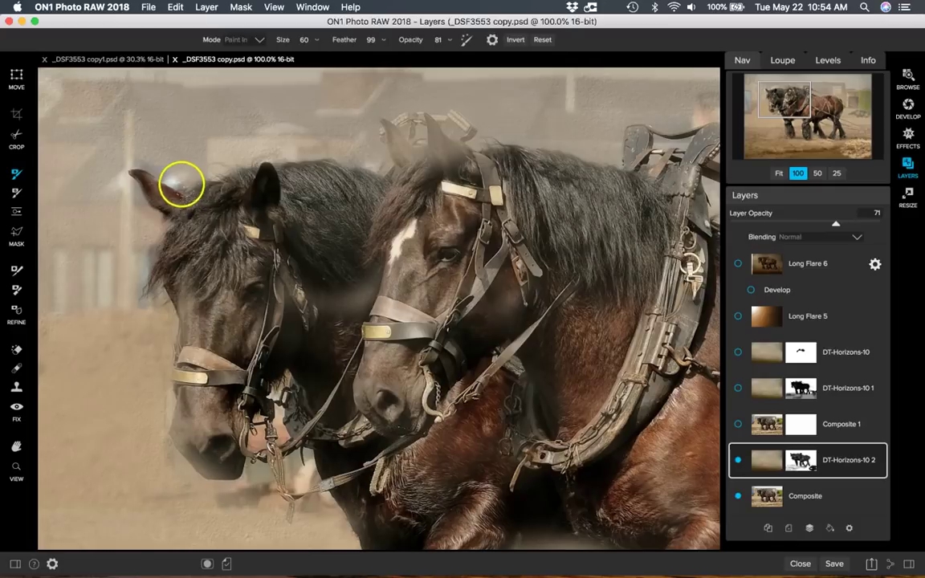
pyautogui.moveTo(177, 181); pyautogui.dragTo(168, 172)
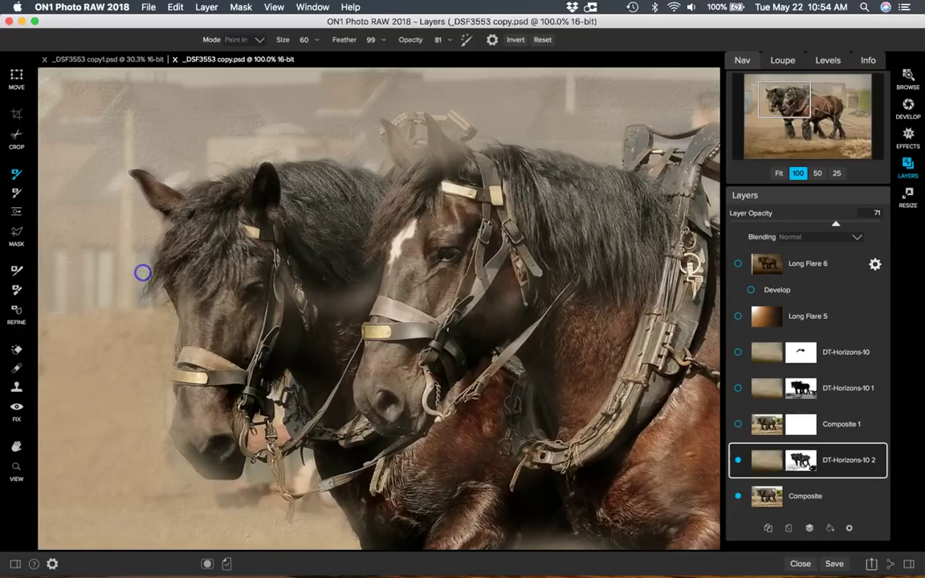
# Step: Set the brush opacity to 41 and the layer opacity to 87, and paint the texture in beside the far horse's forelock
pyautogui.click(448, 39)
pyautogui.moveTo(412, 56); pyautogui.dragTo(383, 53)
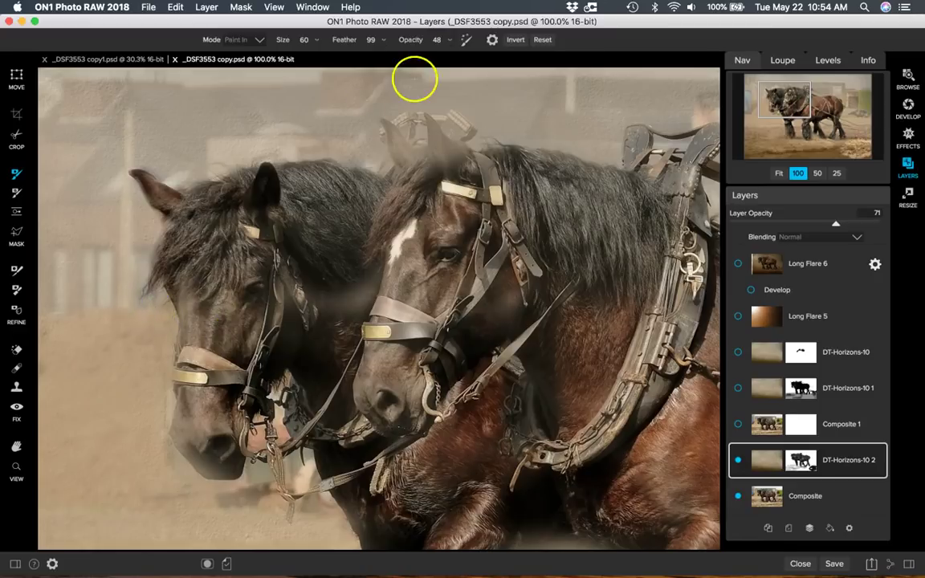
pyautogui.click(436, 39)
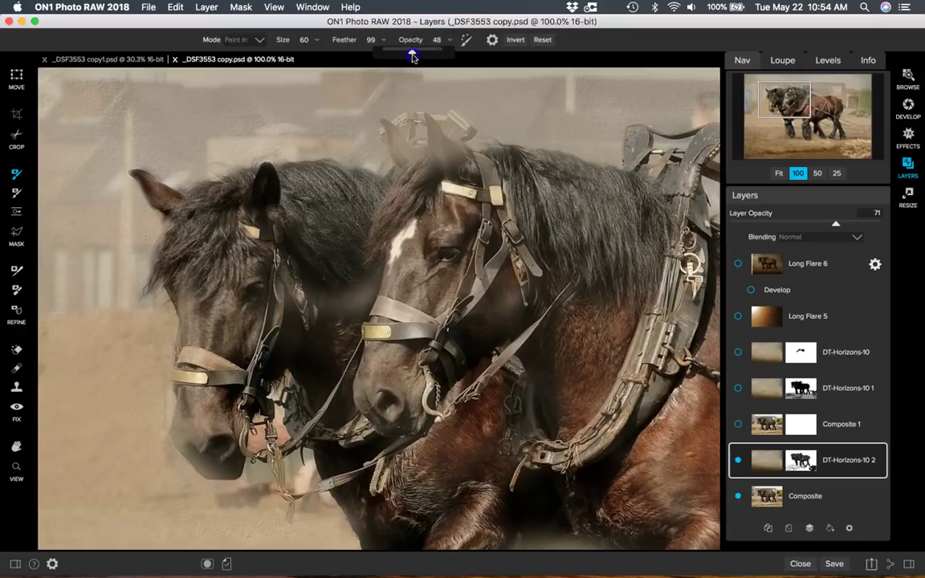
pyautogui.moveTo(408, 57); pyautogui.dragTo(405, 55)
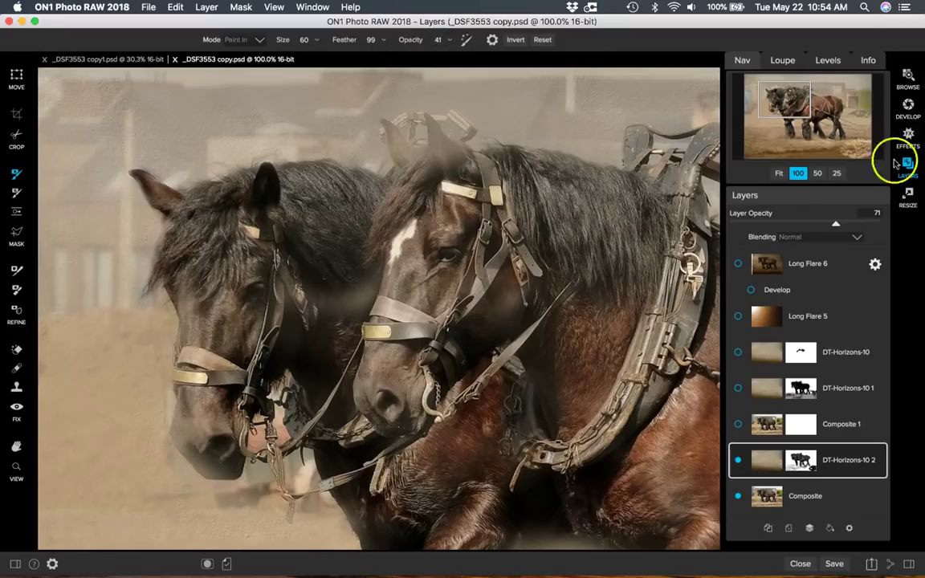
pyautogui.moveTo(853, 226); pyautogui.dragTo(858, 226)
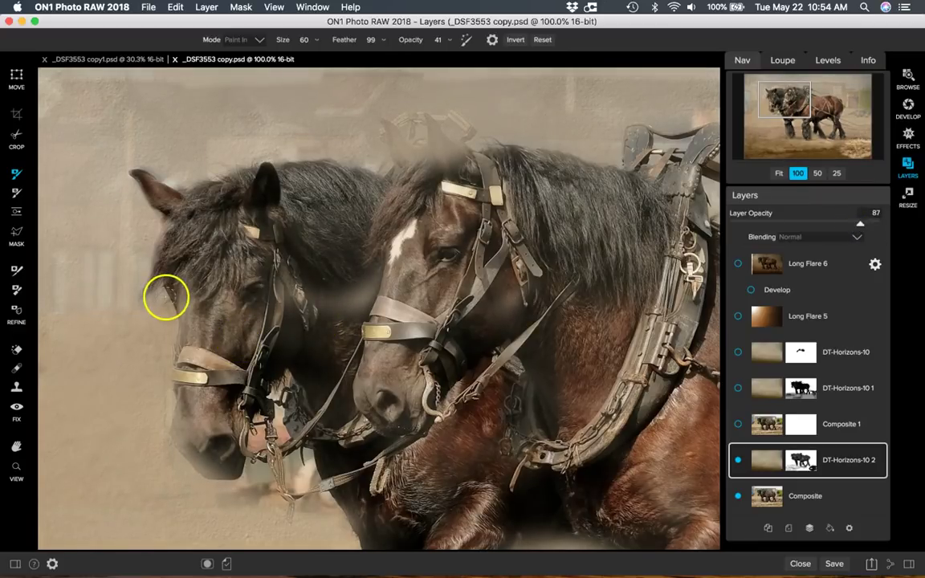
pyautogui.moveTo(150, 305)
pyautogui.mouseDown()
pyautogui.moveTo(124, 282)
pyautogui.moveTo(138, 276)
pyautogui.moveTo(151, 239)
pyautogui.moveTo(138, 273)
pyautogui.mouseUp()
pyautogui.moveTo(143, 270)
pyautogui.mouseDown()
pyautogui.moveTo(123, 324)
pyautogui.moveTo(157, 322)
pyautogui.moveTo(167, 310)
pyautogui.moveTo(140, 326)
pyautogui.moveTo(130, 287)
pyautogui.moveTo(146, 287)
pyautogui.moveTo(144, 296)
pyautogui.mouseUp()
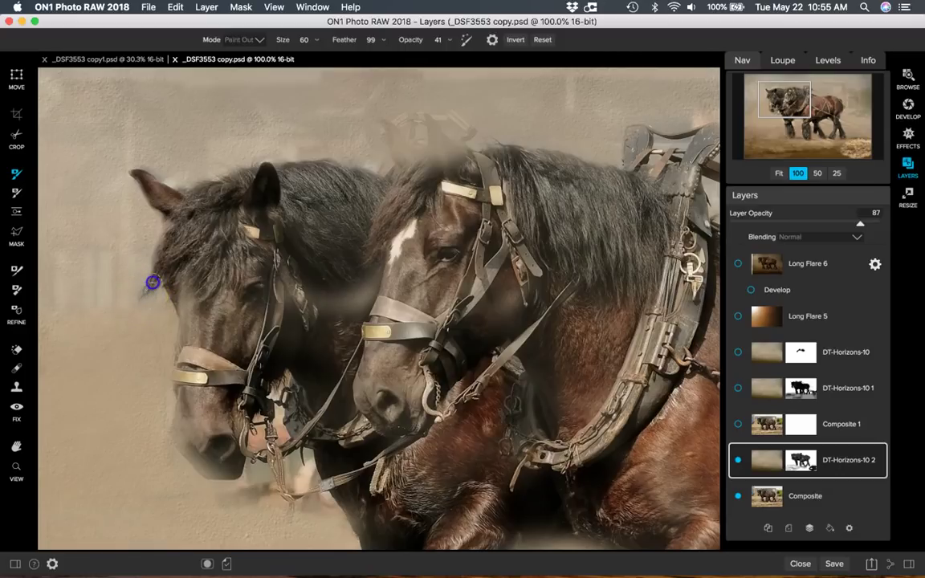
# Step: Refine the mask along the far horse's forelock and outer ear, alternating between painting the texture out and in
pyautogui.moveTo(157, 259)
pyautogui.mouseDown()
pyautogui.moveTo(166, 224)
pyautogui.moveTo(171, 233)
pyautogui.moveTo(147, 256)
pyautogui.mouseUp()
pyautogui.moveTo(156, 189); pyautogui.dragTo(173, 173)
pyautogui.click(161, 168)
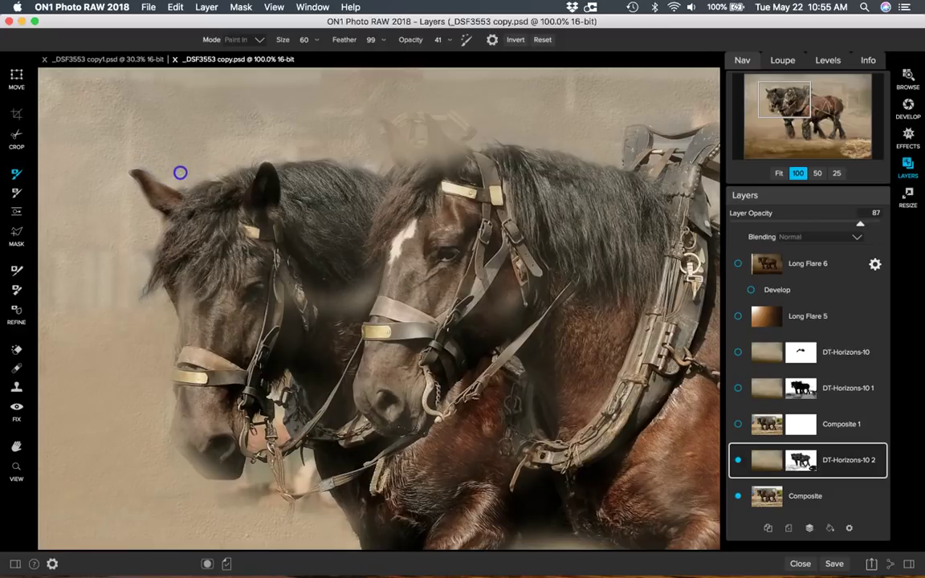
pyautogui.moveTo(174, 179)
pyautogui.mouseDown()
pyautogui.moveTo(151, 217)
pyautogui.moveTo(138, 265)
pyautogui.mouseUp()
pyautogui.moveTo(105, 252)
pyautogui.mouseDown()
pyautogui.moveTo(123, 314)
pyautogui.moveTo(141, 293)
pyautogui.moveTo(130, 266)
pyautogui.mouseUp()
pyautogui.moveTo(144, 301)
pyautogui.mouseDown()
pyautogui.moveTo(178, 306)
pyautogui.moveTo(152, 381)
pyautogui.moveTo(183, 372)
pyautogui.moveTo(305, 250)
pyautogui.mouseUp()
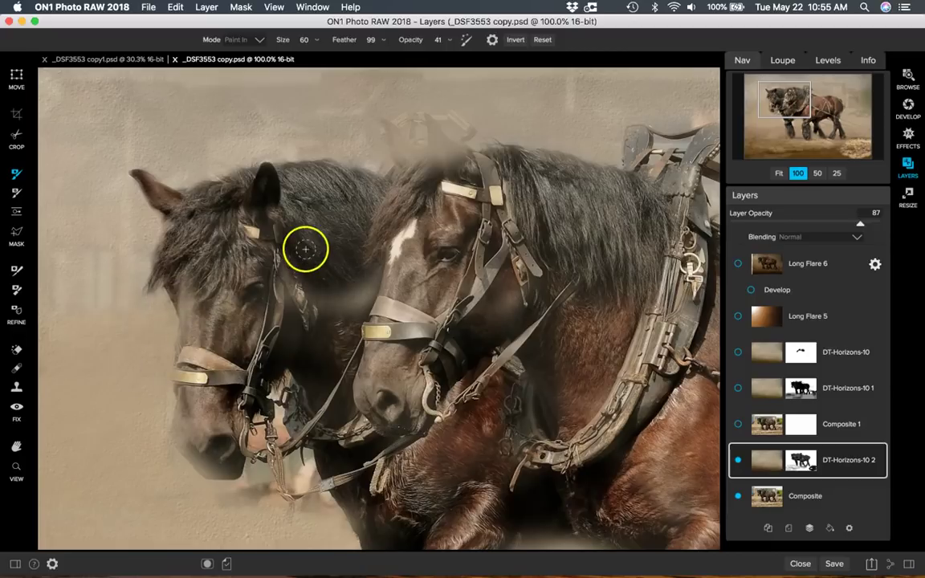
# Step: Raise the layer opacity to 100 and paint the texture in along the far horse's face edge, reducing the brush opacity to 21
pyautogui.moveTo(856, 224); pyautogui.dragTo(889, 227)
pyautogui.moveTo(573, 250)
pyautogui.mouseDown()
pyautogui.moveTo(182, 217)
pyautogui.moveTo(155, 286)
pyautogui.moveTo(140, 258)
pyautogui.mouseUp()
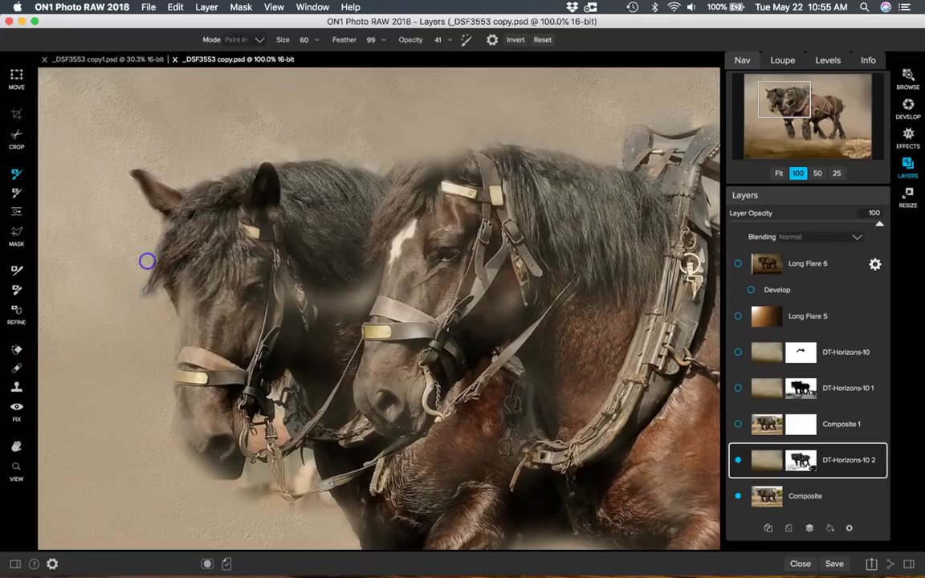
pyautogui.click(451, 42)
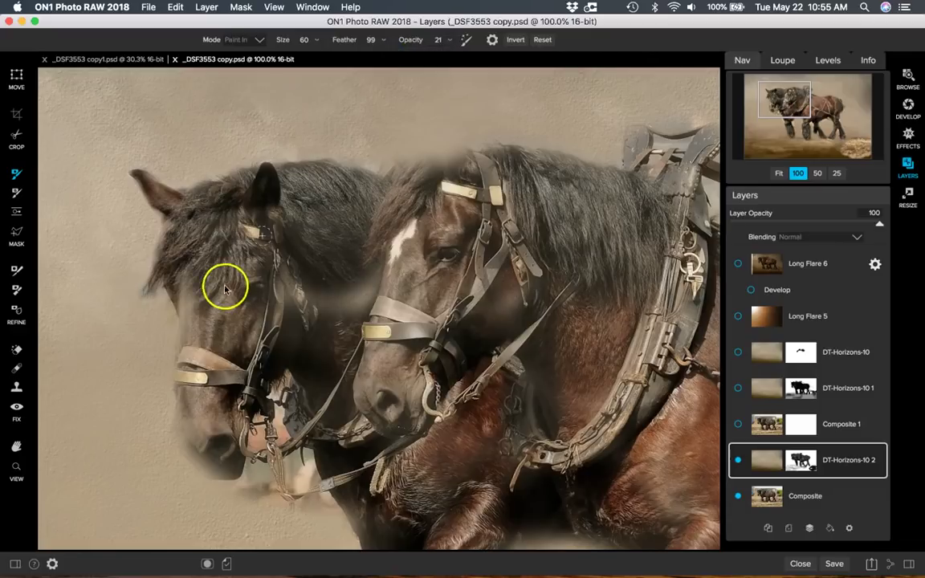
pyautogui.moveTo(143, 293)
pyautogui.mouseDown()
pyautogui.moveTo(157, 318)
pyautogui.moveTo(160, 295)
pyautogui.moveTo(179, 385)
pyautogui.moveTo(201, 335)
pyautogui.moveTo(199, 458)
pyautogui.mouseUp()
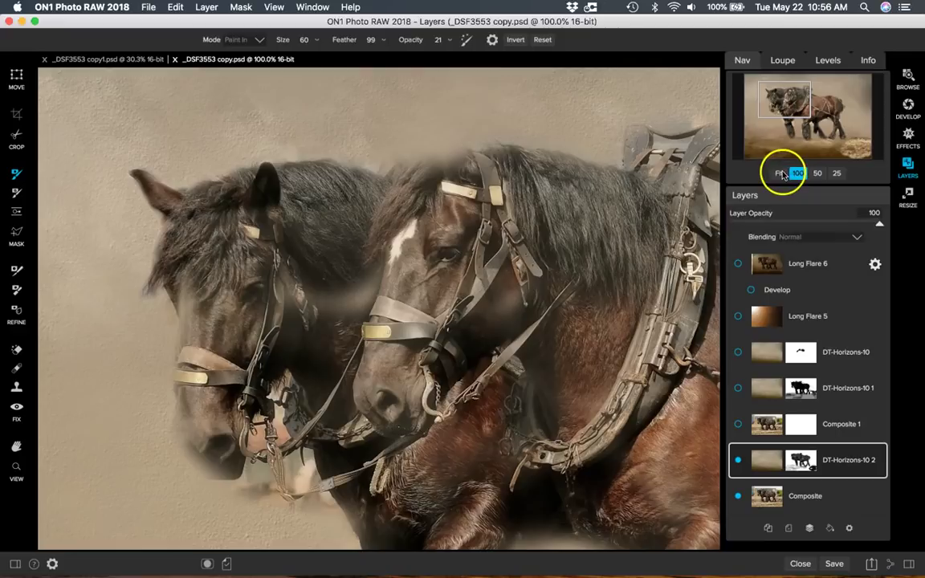
# Step: Lower the layer opacity to 81, reveal the wooden shaft behind the near horse at brush opacity 62, and paint the texture back along its edges
pyautogui.click(779, 173)
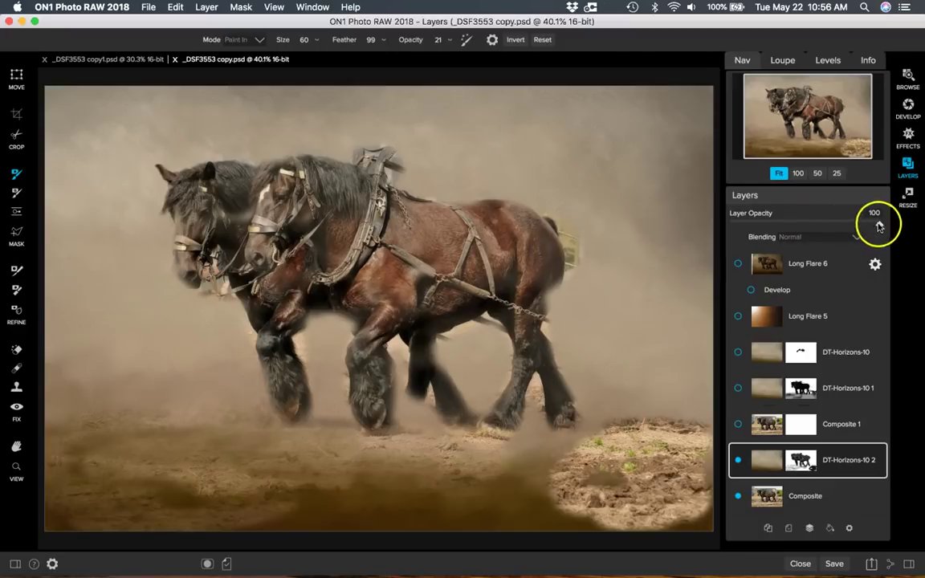
pyautogui.moveTo(832, 230)
pyautogui.mouseDown()
pyautogui.moveTo(858, 229)
pyautogui.moveTo(850, 227)
pyautogui.mouseUp()
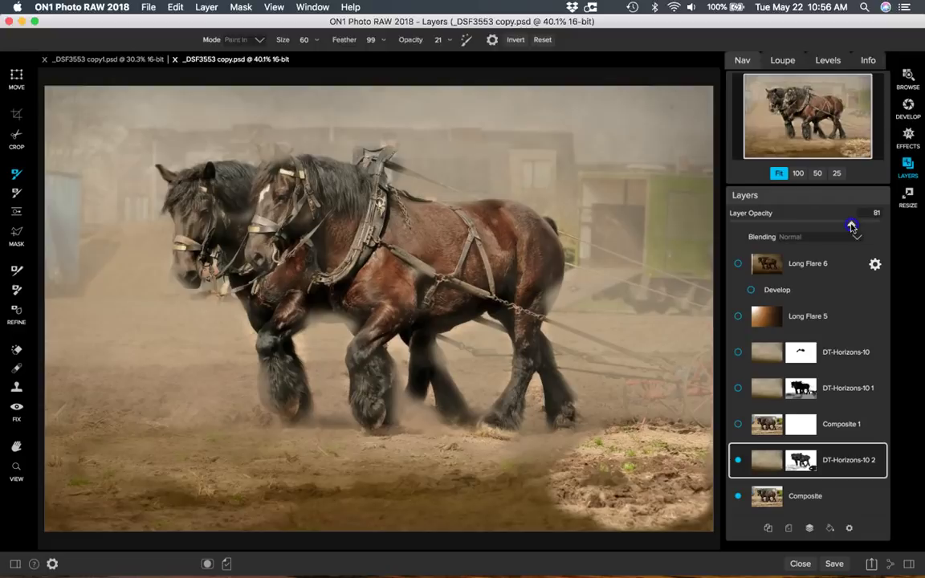
pyautogui.click(797, 173)
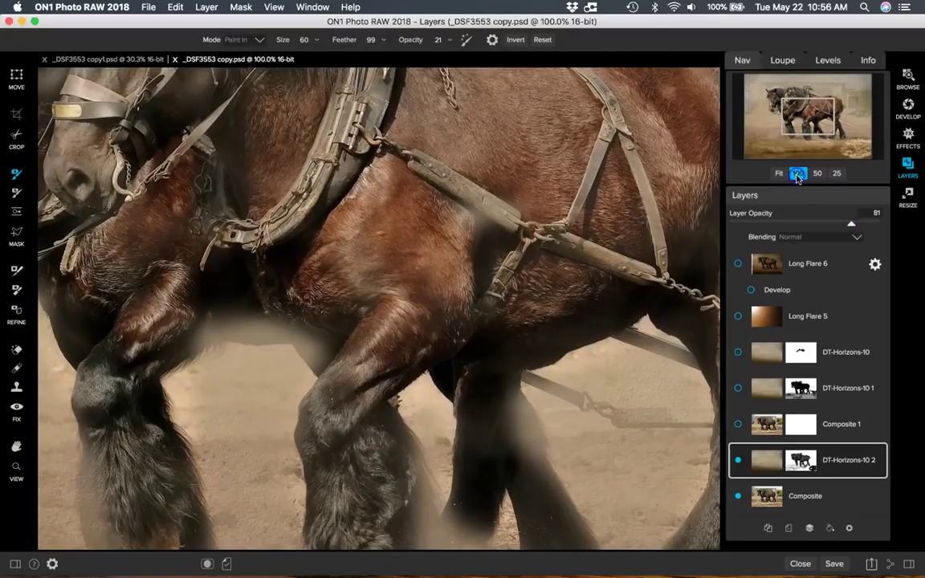
pyautogui.moveTo(561, 361); pyautogui.dragTo(371, 423)
pyautogui.moveTo(481, 368); pyautogui.dragTo(310, 384)
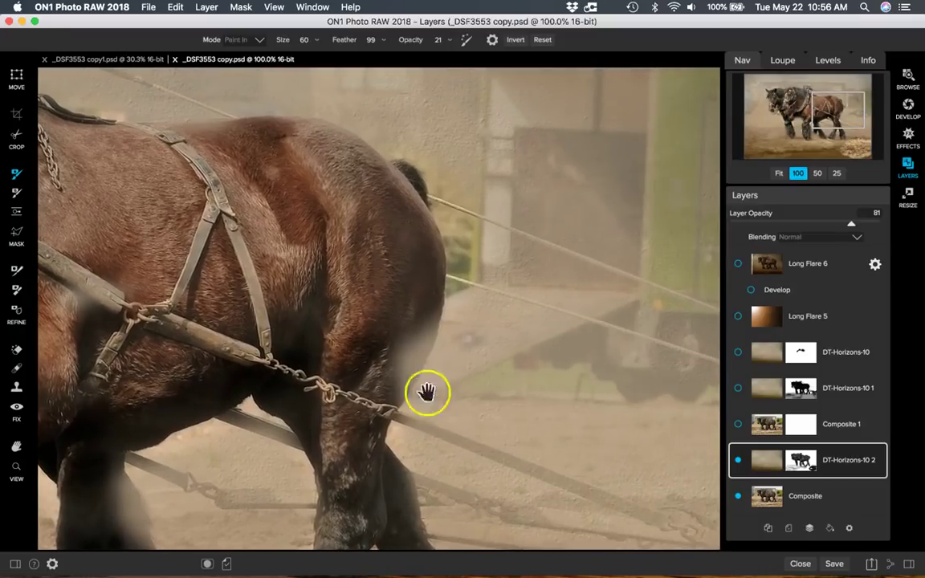
pyautogui.moveTo(513, 437); pyautogui.dragTo(415, 355)
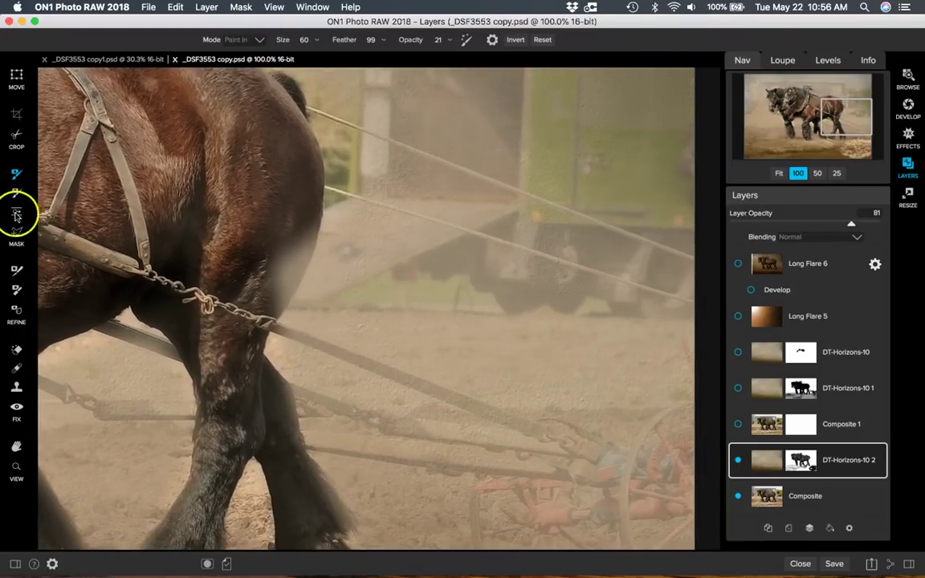
pyautogui.click(449, 40)
pyautogui.moveTo(396, 50); pyautogui.dragTo(419, 52)
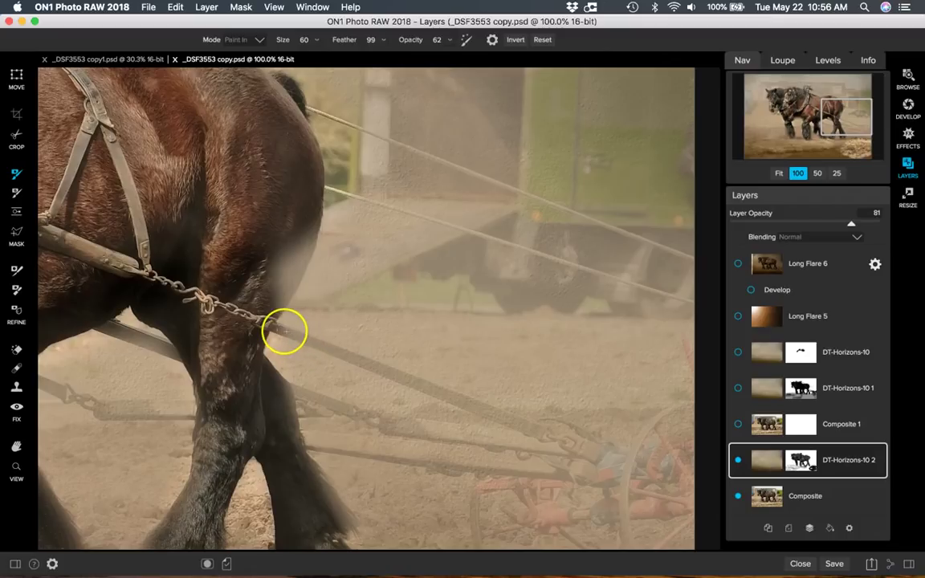
pyautogui.press('alt')
pyautogui.moveTo(301, 338)
pyautogui.mouseDown()
pyautogui.moveTo(524, 421)
pyautogui.moveTo(543, 438)
pyautogui.moveTo(236, 319)
pyautogui.moveTo(526, 413)
pyautogui.moveTo(623, 477)
pyautogui.moveTo(582, 452)
pyautogui.mouseUp()
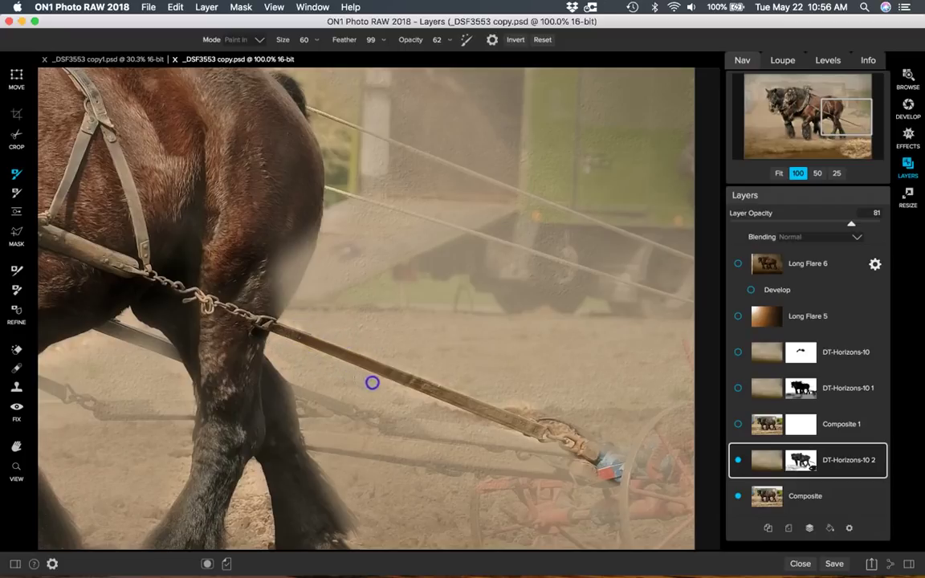
pyautogui.moveTo(481, 414)
pyautogui.mouseDown()
pyautogui.moveTo(549, 392)
pyautogui.moveTo(538, 396)
pyautogui.mouseUp()
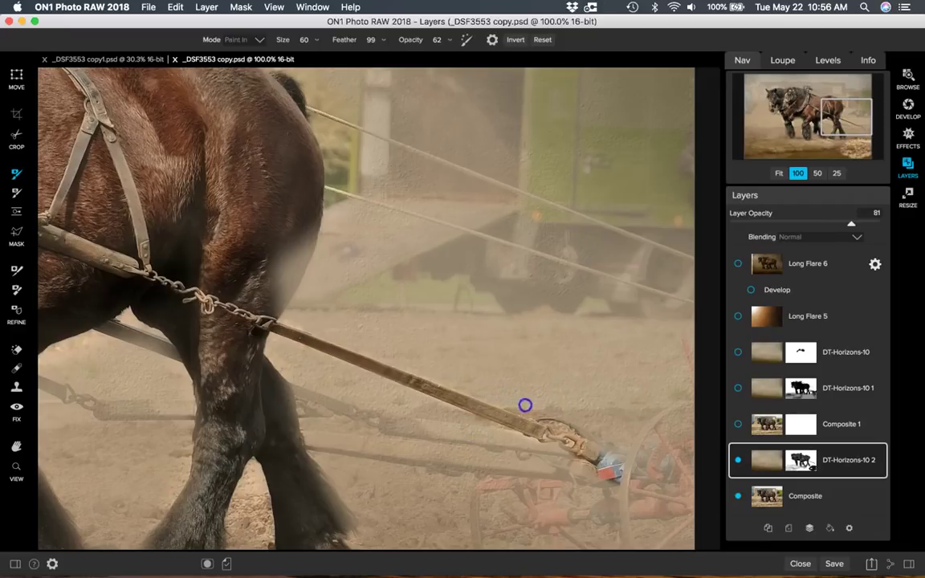
# Step: Reduce the brush size to 35 and paint the texture out along the lower rein behind the near horse
pyautogui.moveTo(443, 364)
pyautogui.mouseDown()
pyautogui.moveTo(419, 303)
pyautogui.moveTo(425, 266)
pyautogui.moveTo(410, 206)
pyautogui.moveTo(327, 187)
pyautogui.mouseUp()
pyautogui.press('alt')
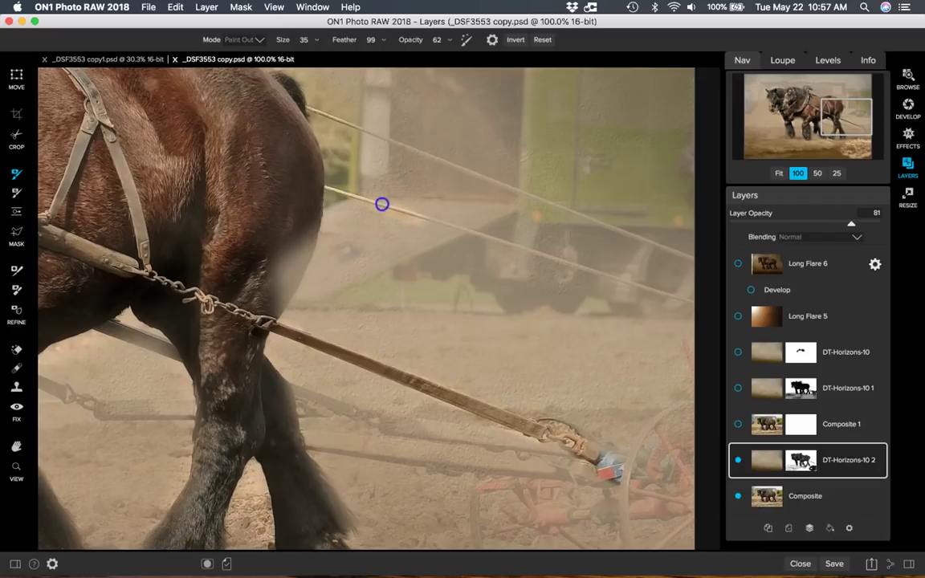
pyautogui.moveTo(441, 224)
pyautogui.mouseDown()
pyautogui.moveTo(689, 304)
pyautogui.moveTo(600, 274)
pyautogui.moveTo(435, 240)
pyautogui.moveTo(365, 206)
pyautogui.mouseUp()
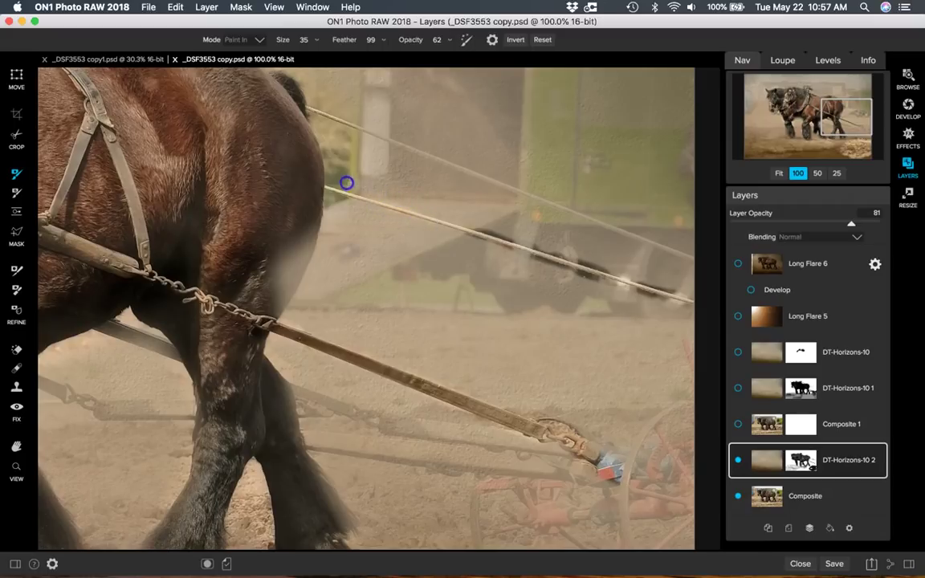
# Step: Paint the texture back in around the lower rein, beside the horse's rump and over the background vehicle
pyautogui.moveTo(327, 180); pyautogui.dragTo(365, 192)
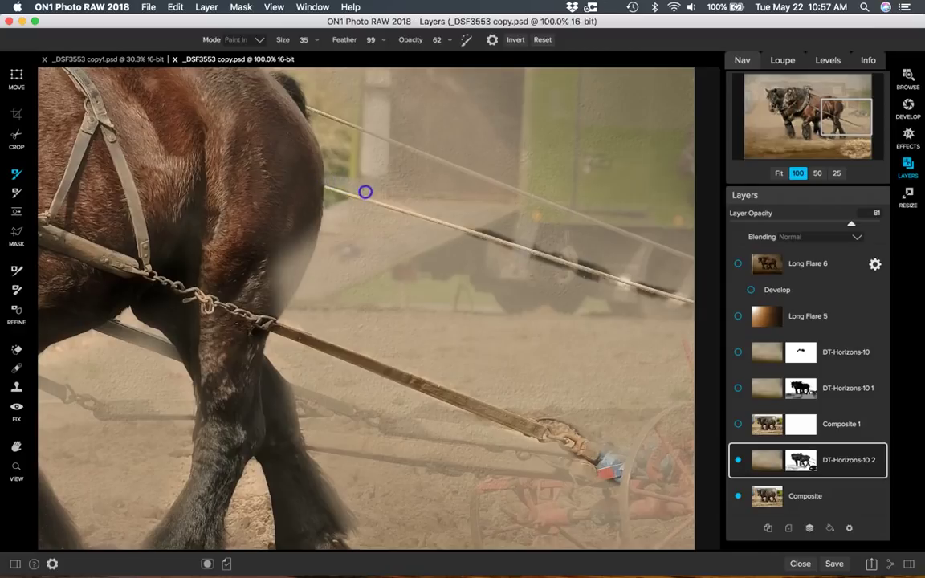
pyautogui.click(323, 205)
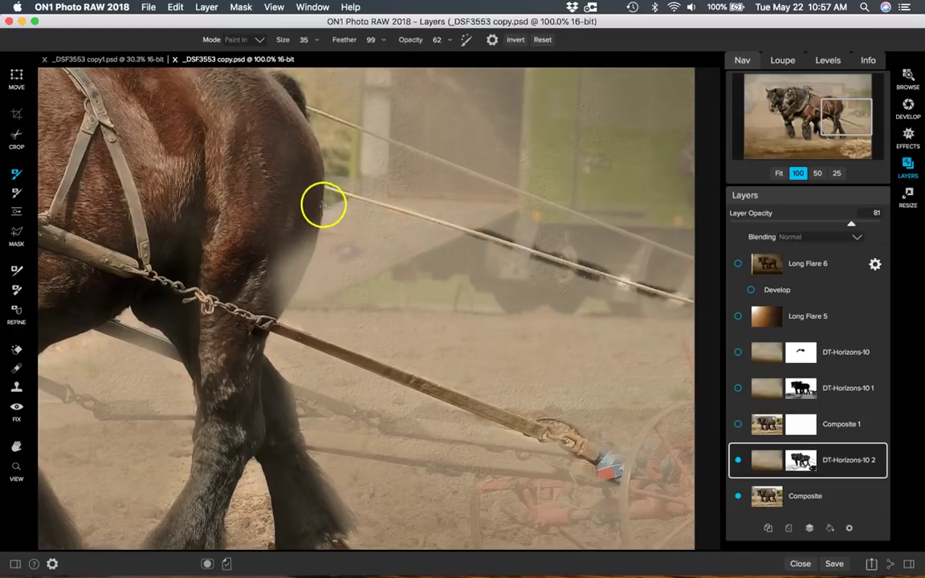
pyautogui.click(331, 200)
pyautogui.click(336, 201)
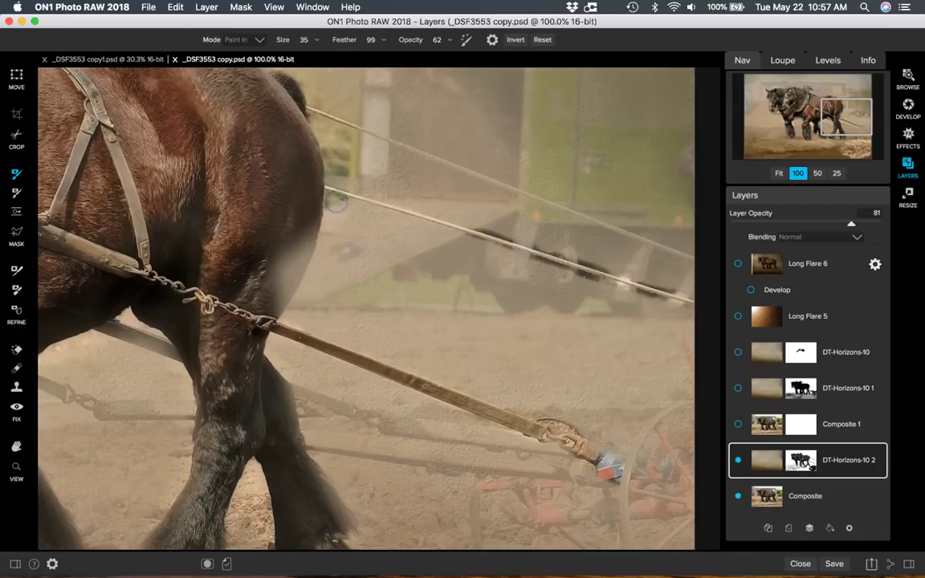
pyautogui.click(334, 200)
pyautogui.moveTo(507, 291)
pyautogui.mouseDown()
pyautogui.moveTo(503, 259)
pyautogui.moveTo(464, 239)
pyautogui.mouseUp()
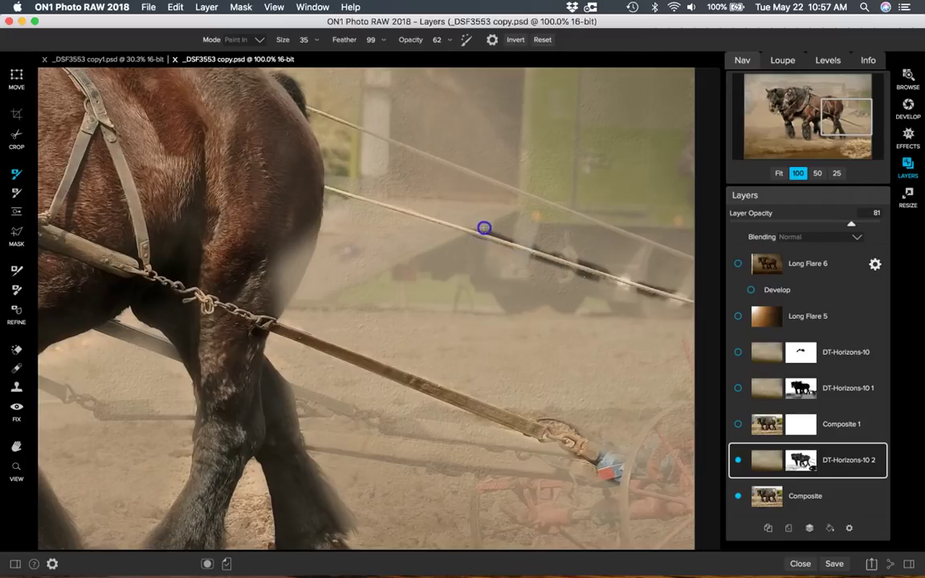
# Step: Check the mask with the texture layer at opacity 100, and lower the layer opacity to 76
pyautogui.moveTo(849, 224); pyautogui.dragTo(883, 228)
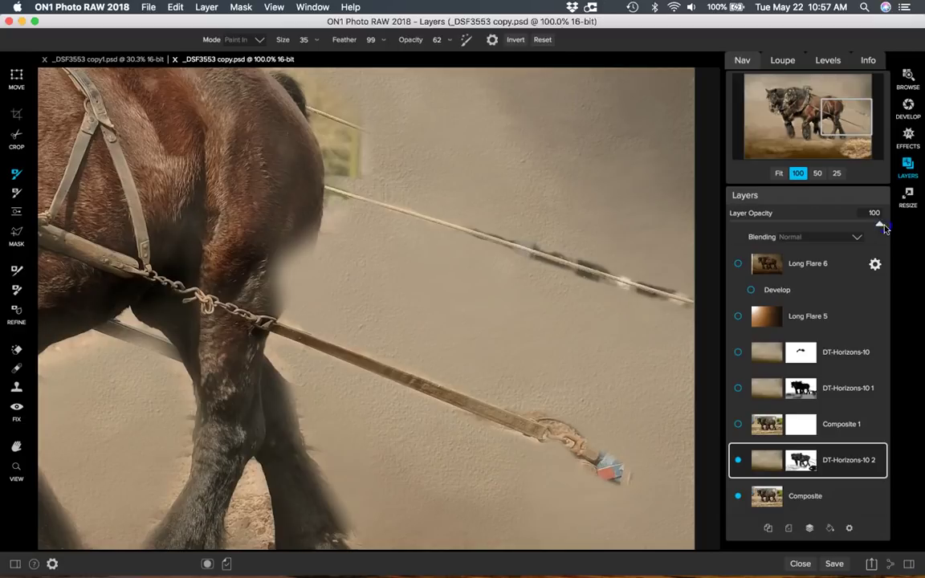
pyautogui.moveTo(874, 228); pyautogui.dragTo(843, 223)
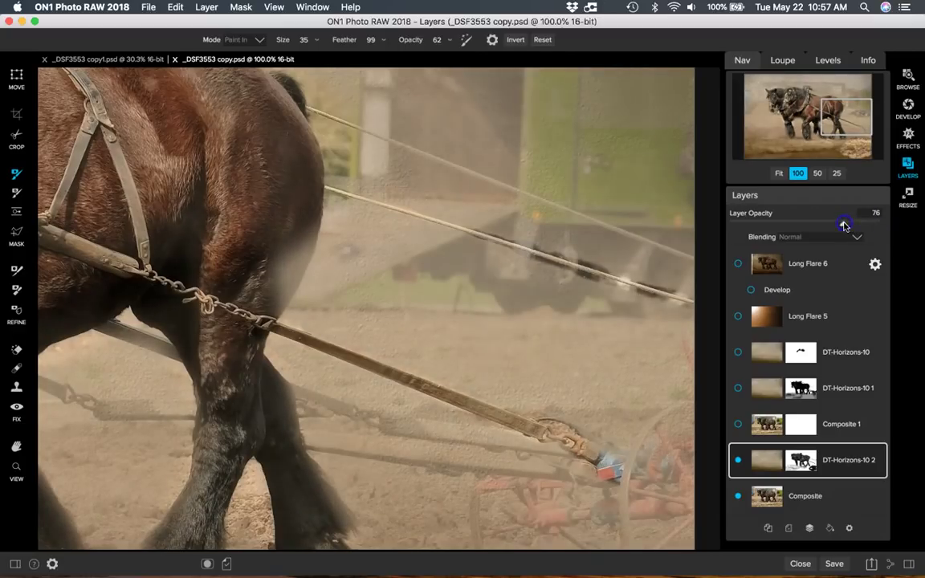
# Step: Delete the DT-Horizons-10 2 texture layer
pyautogui.click(777, 173)
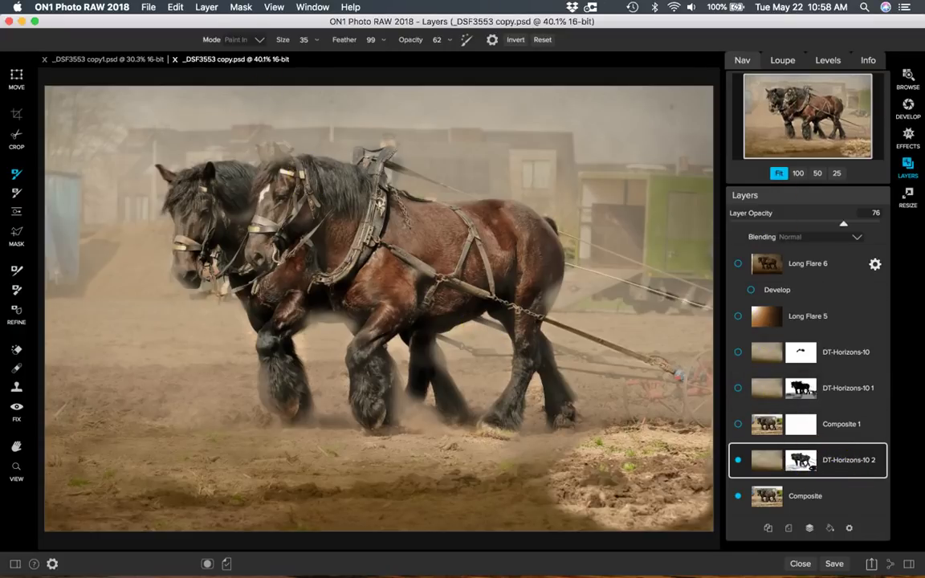
pyautogui.click(207, 7)
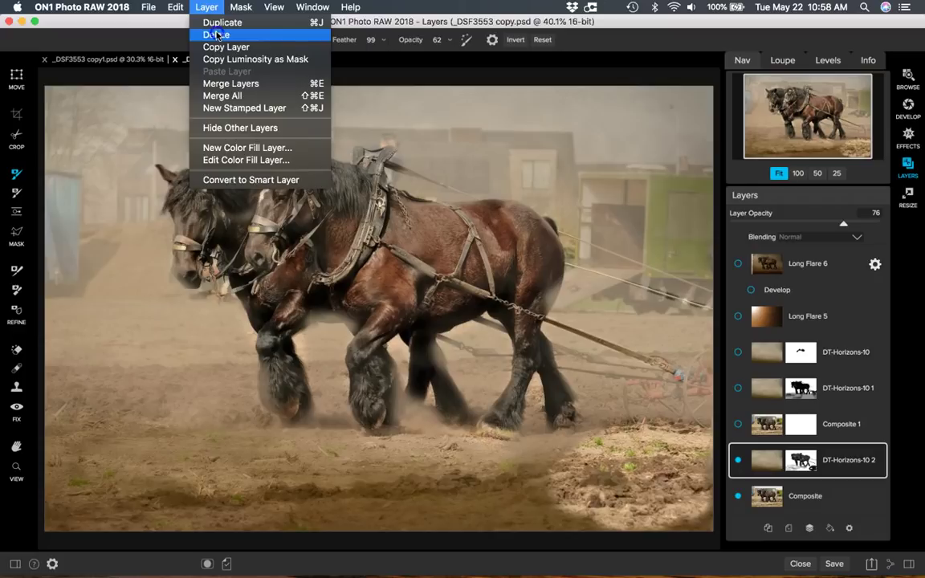
pyautogui.click(216, 34)
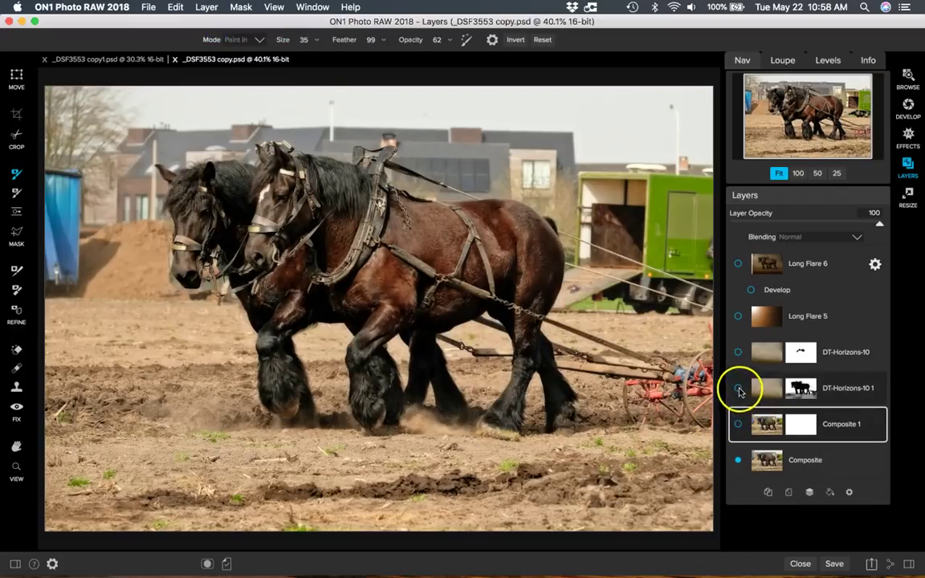
# Step: Toggle the visibility of the DT-Horizons-10 1 layer to compare its finished texture mask with the original photo
pyautogui.click(738, 388)
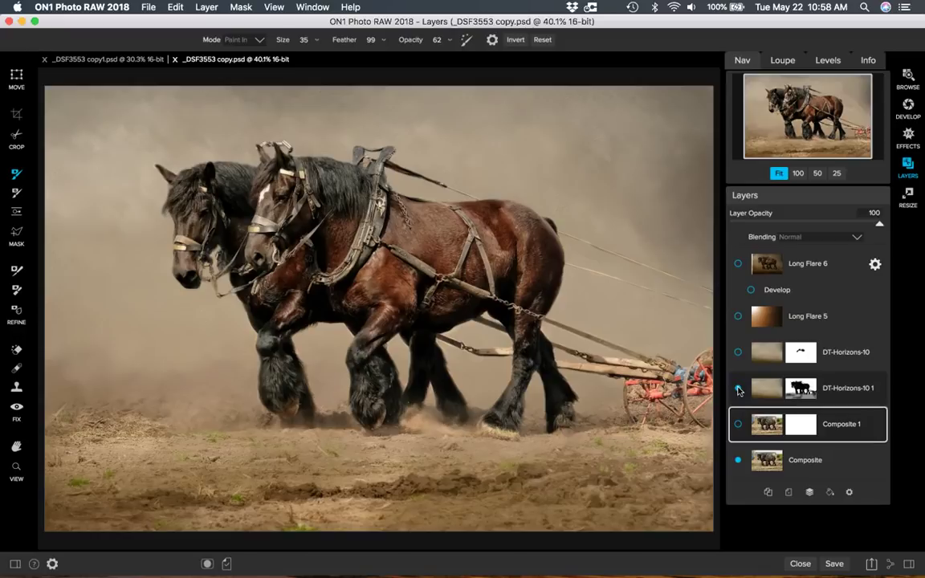
pyautogui.click(738, 390)
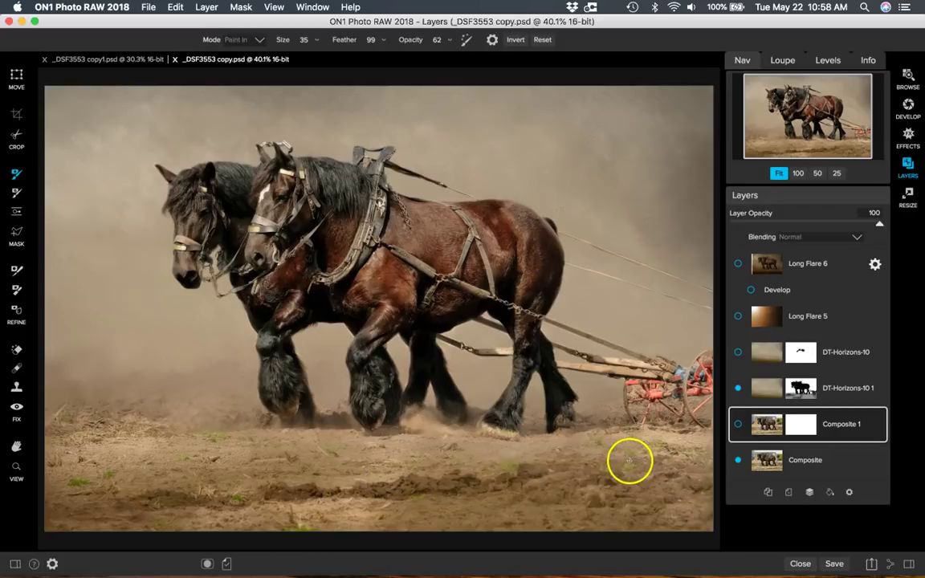
pyautogui.click(608, 419)
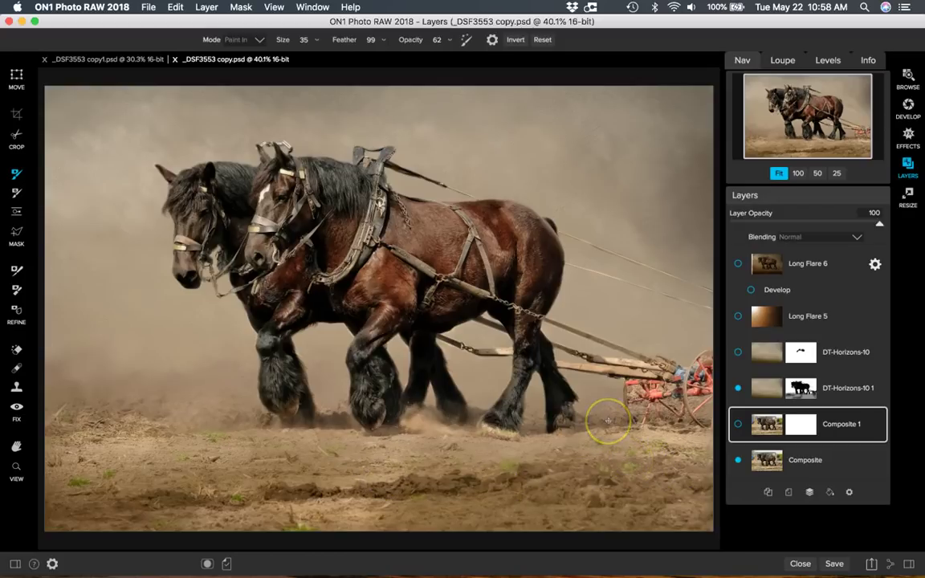
pyautogui.click(739, 390)
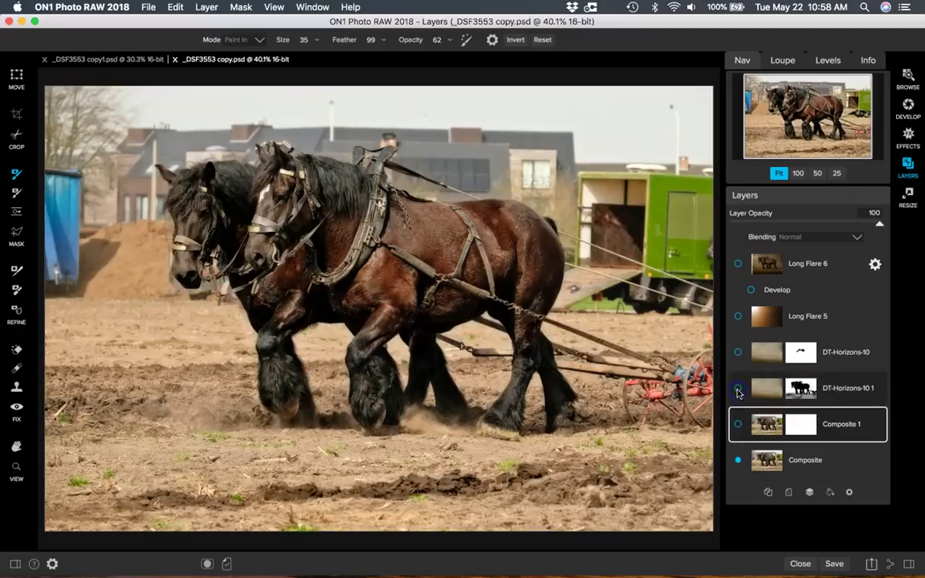
# Step: Show the DT-Horizons-10 1, DT-Horizons-10 and Long Flare 5 layers to build up the finished texture effect
pyautogui.click(739, 388)
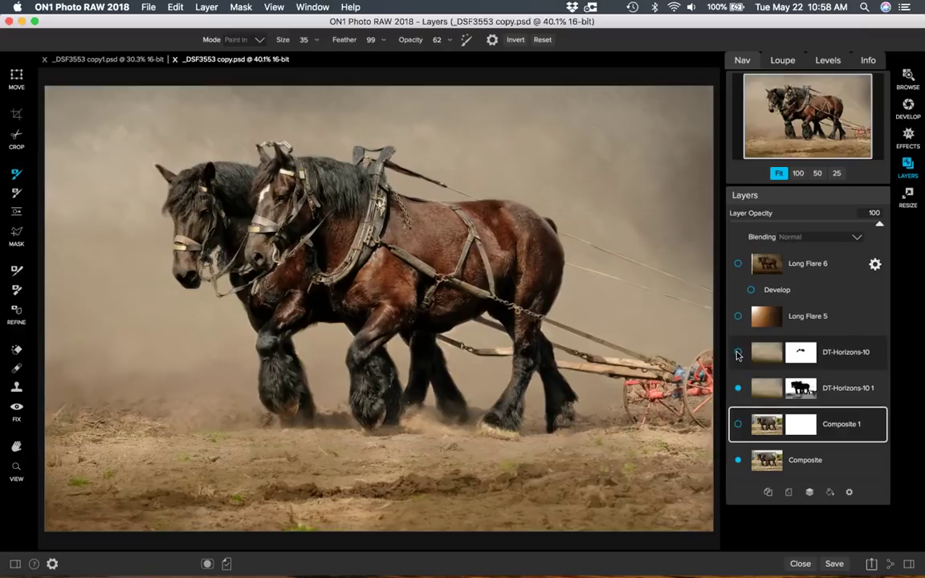
pyautogui.click(738, 354)
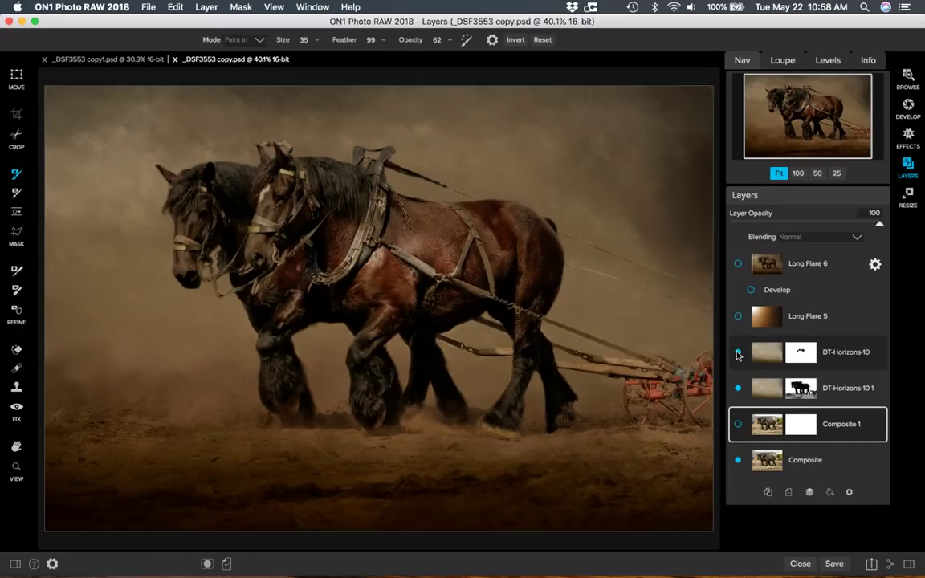
pyautogui.click(738, 354)
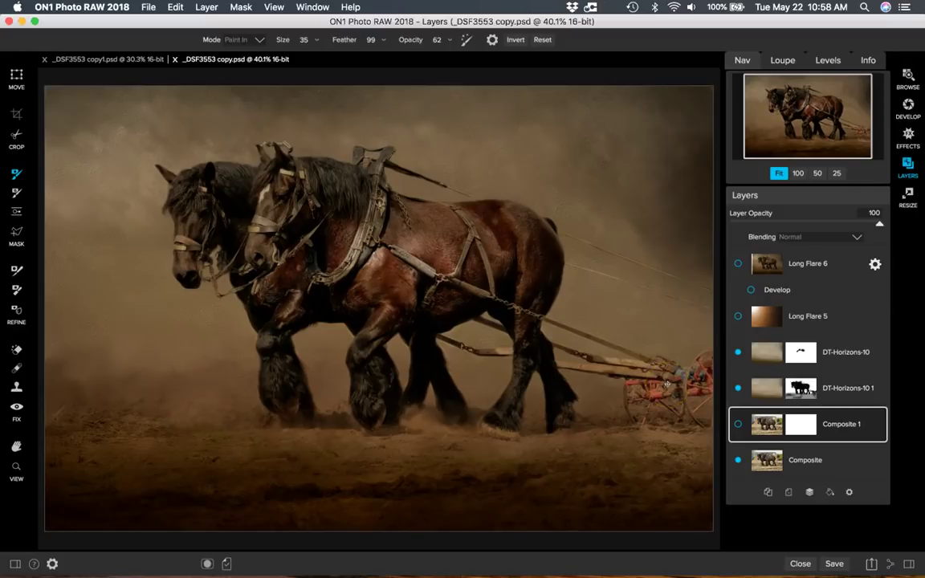
pyautogui.moveTo(674, 381); pyautogui.dragTo(690, 376)
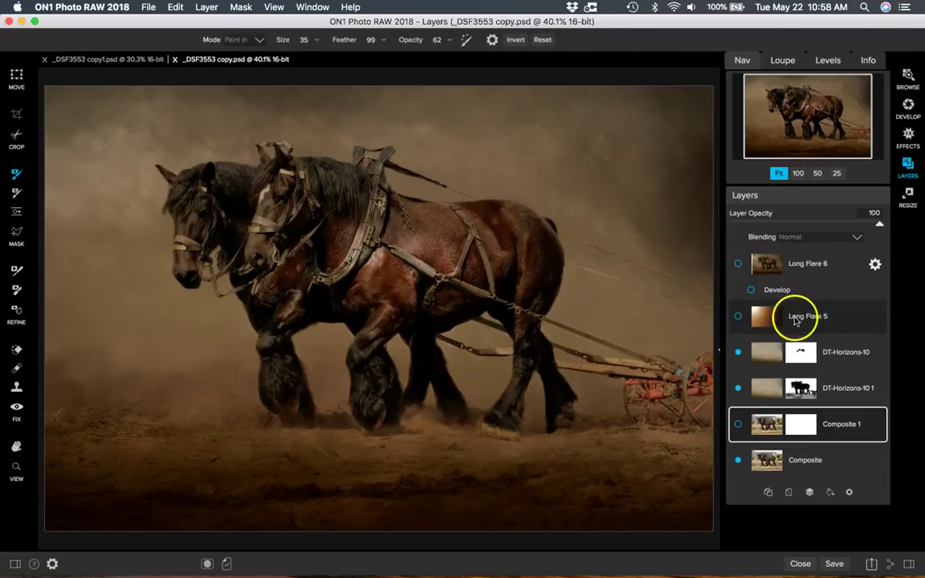
pyautogui.click(737, 318)
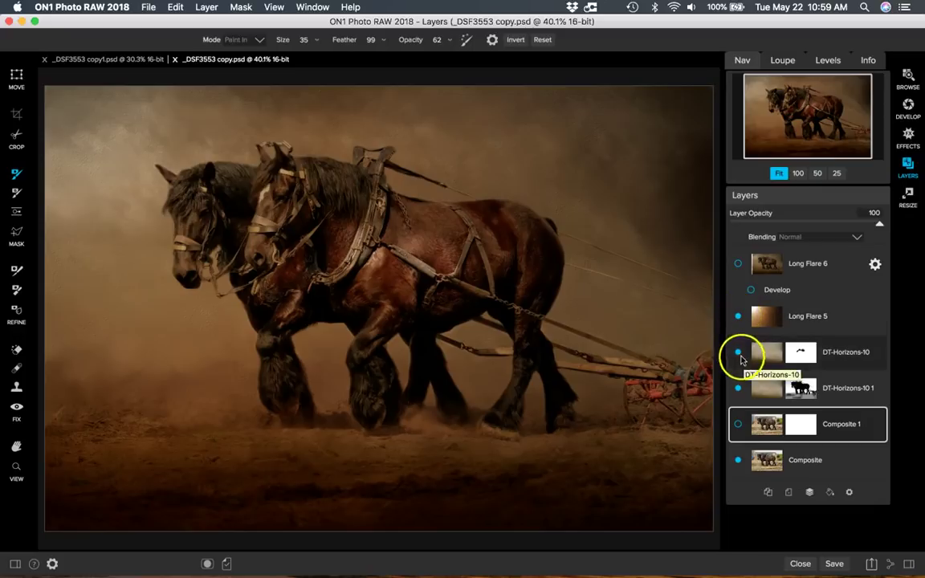
# Step: Hide both DT-Horizons-10 texture layers, and select Long Flare 5 to check its opacity and blending mode
pyautogui.click(738, 353)
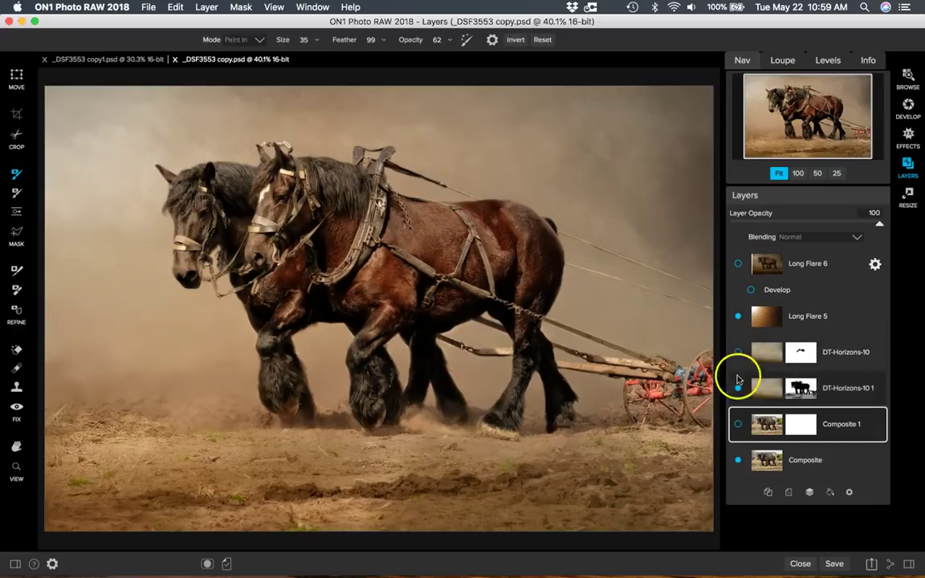
pyautogui.click(738, 388)
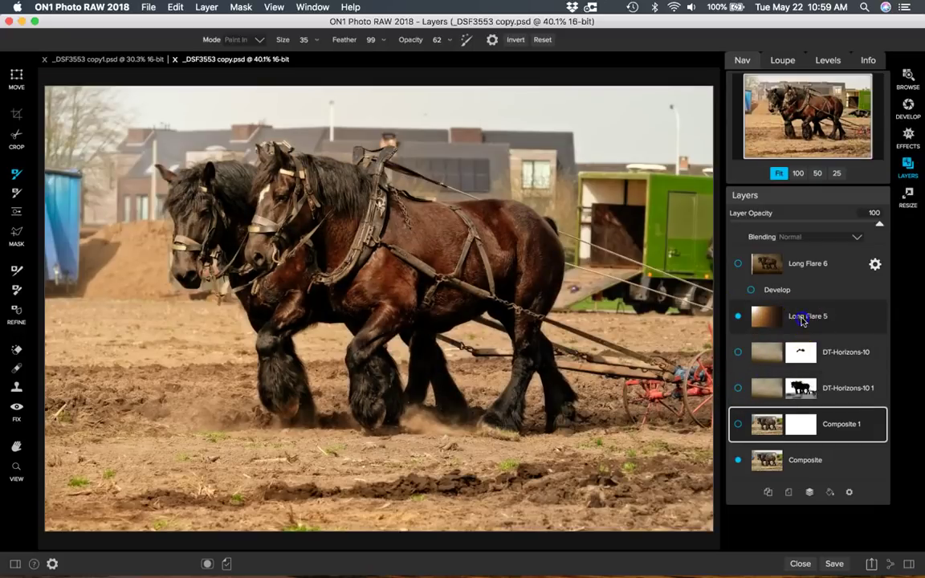
pyautogui.doubleClick(801, 318)
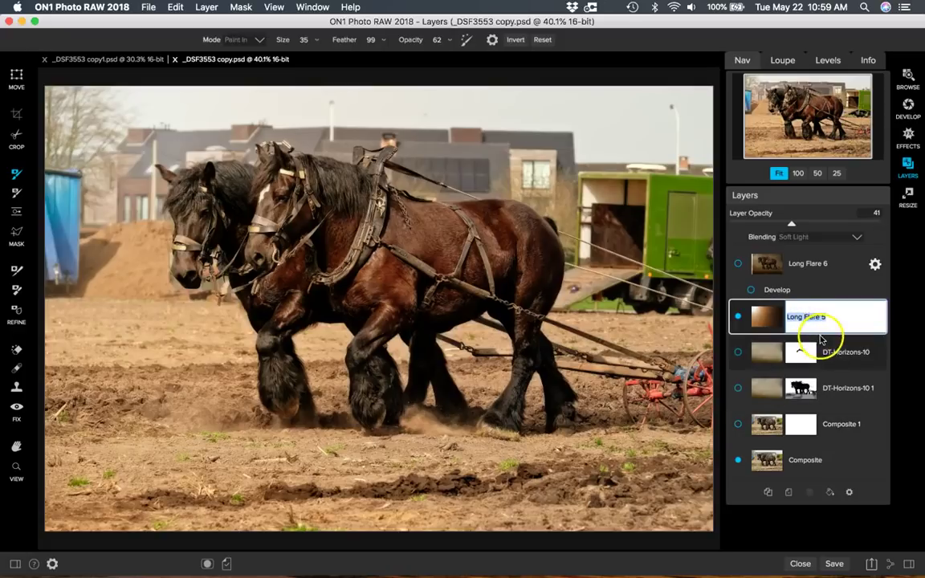
pyautogui.press('Return')
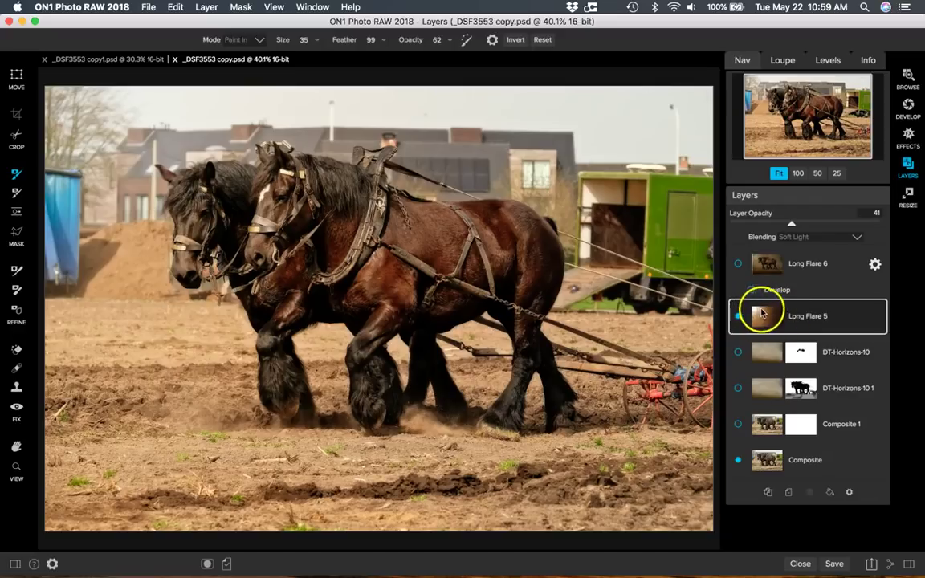
# Step: Show both DT-Horizons-10 texture layers again, along with the Composite 1 and Long Flare 6 layers
pyautogui.click(738, 353)
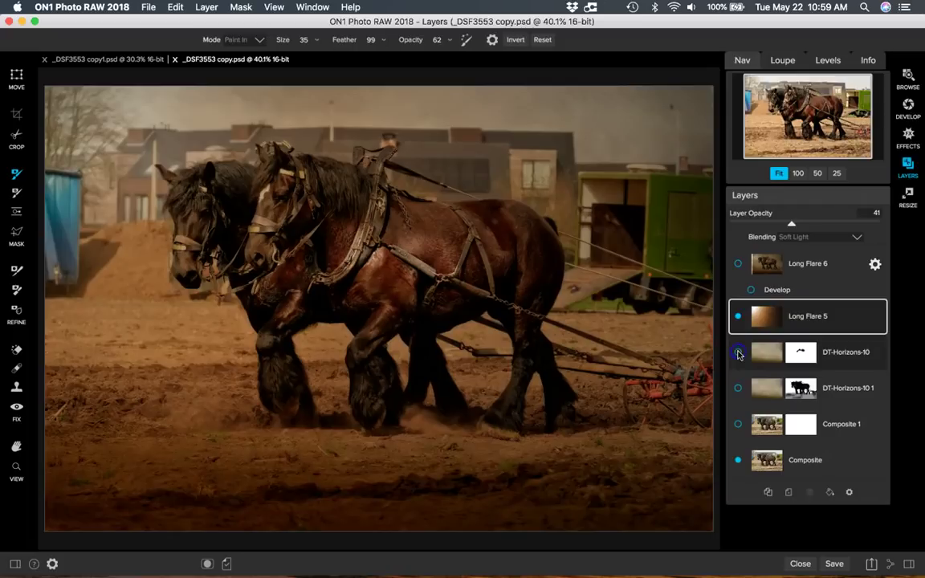
pyautogui.click(737, 388)
pyautogui.click(737, 425)
pyautogui.click(737, 425)
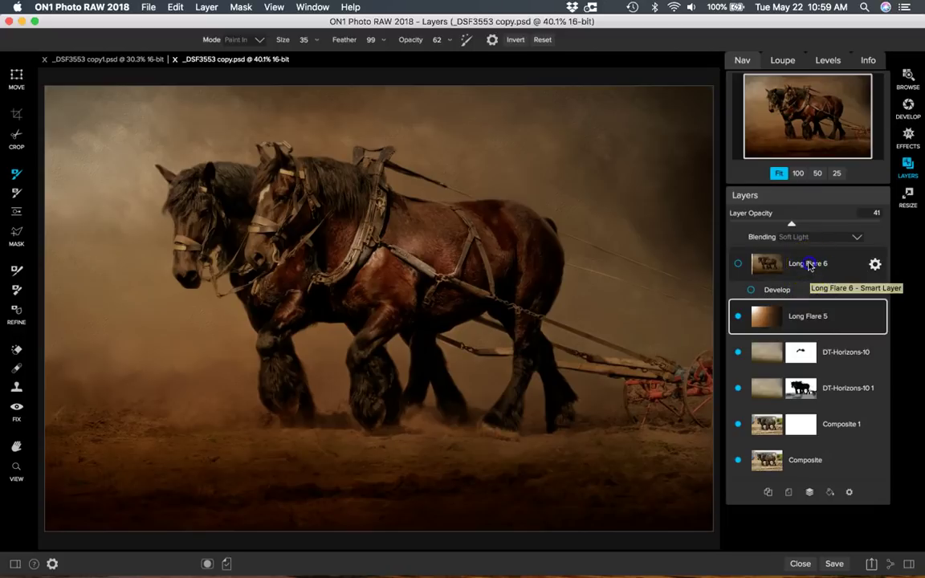
pyautogui.click(738, 265)
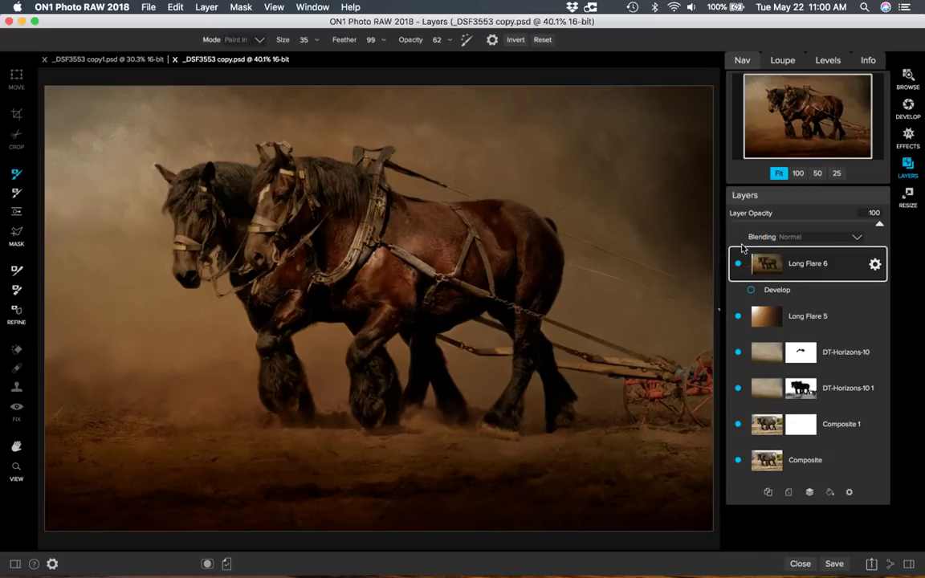
# Step: Open the Long Flare 6 layer in Develop, try an exposure of 0.3, and reset the exposure
pyautogui.click(908, 108)
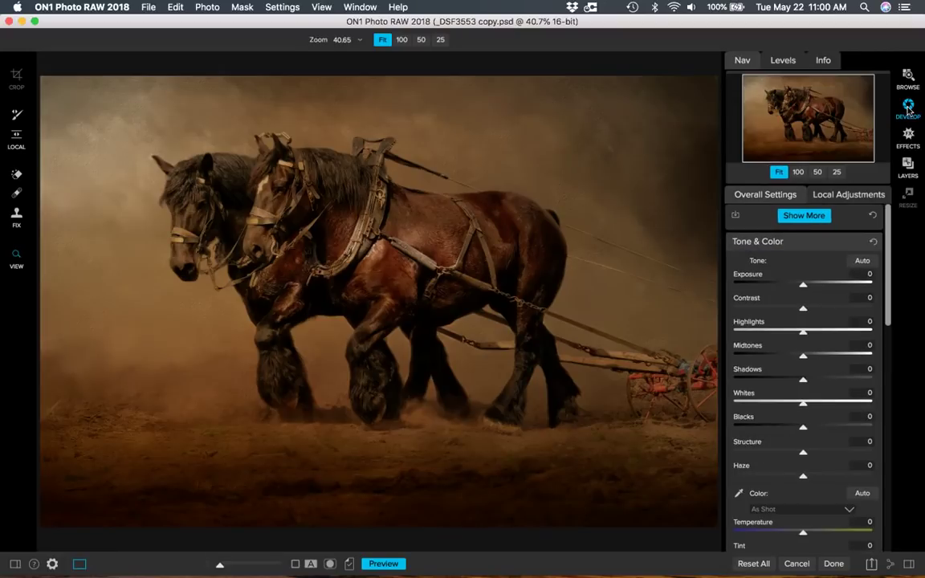
pyautogui.moveTo(802, 285)
pyautogui.mouseDown()
pyautogui.moveTo(819, 288)
pyautogui.moveTo(805, 287)
pyautogui.mouseUp()
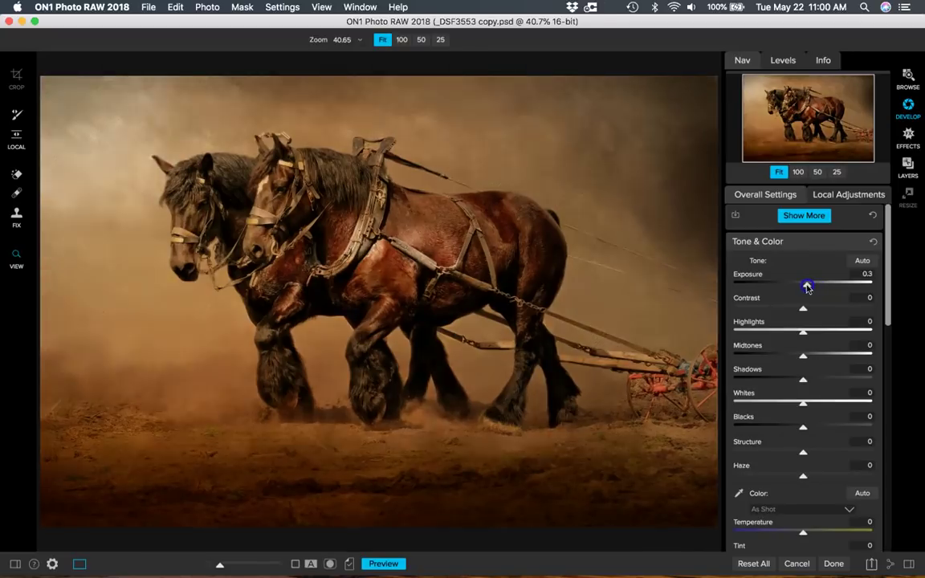
pyautogui.doubleClick(745, 276)
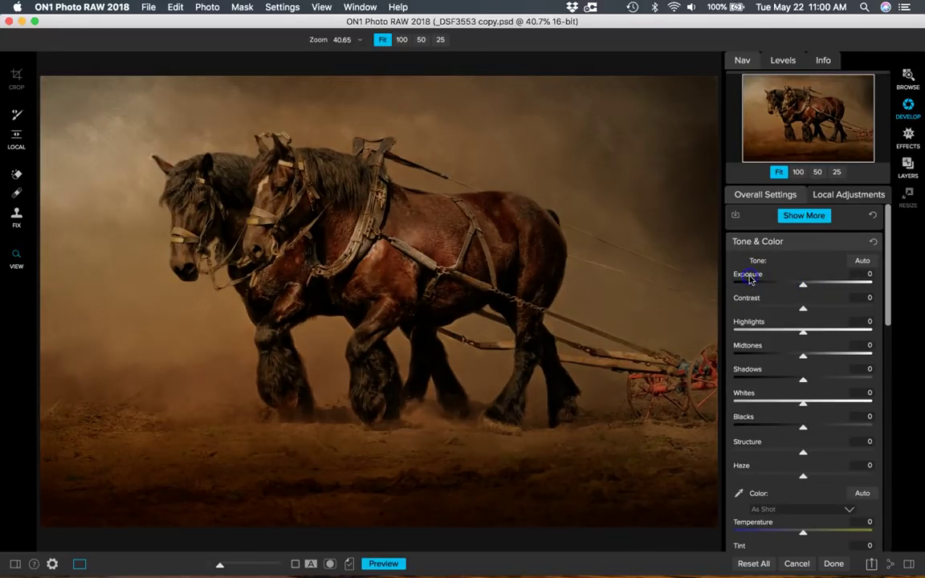
# Step: Look at the local adjustment brush over the background above the horses, and return to the overall settings
pyautogui.click(843, 194)
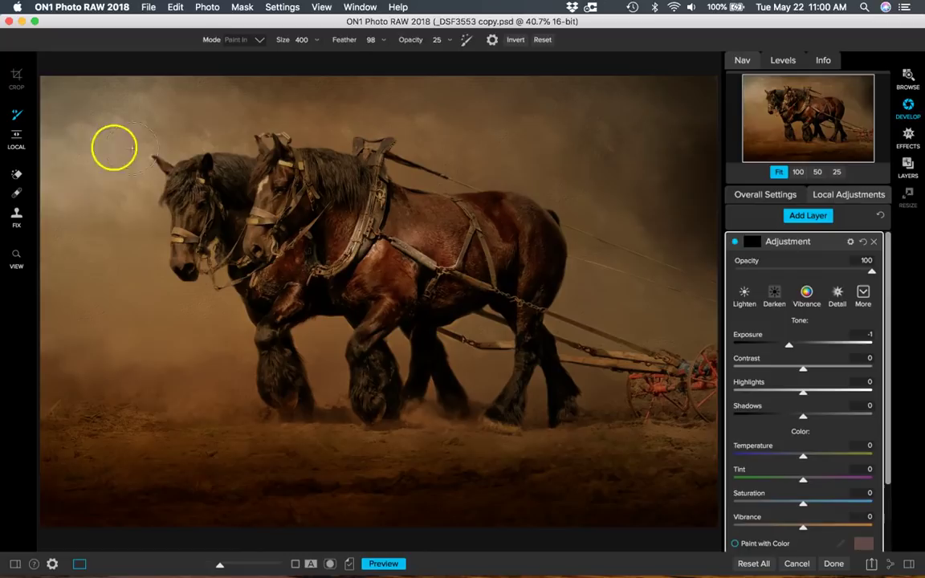
pyautogui.moveTo(99, 158)
pyautogui.mouseDown()
pyautogui.moveTo(184, 140)
pyautogui.moveTo(118, 167)
pyautogui.moveTo(109, 208)
pyautogui.moveTo(131, 130)
pyautogui.moveTo(225, 141)
pyautogui.moveTo(201, 161)
pyautogui.moveTo(189, 146)
pyautogui.moveTo(145, 303)
pyautogui.moveTo(171, 346)
pyautogui.moveTo(135, 248)
pyautogui.moveTo(218, 150)
pyautogui.moveTo(261, 169)
pyautogui.moveTo(408, 154)
pyautogui.mouseUp()
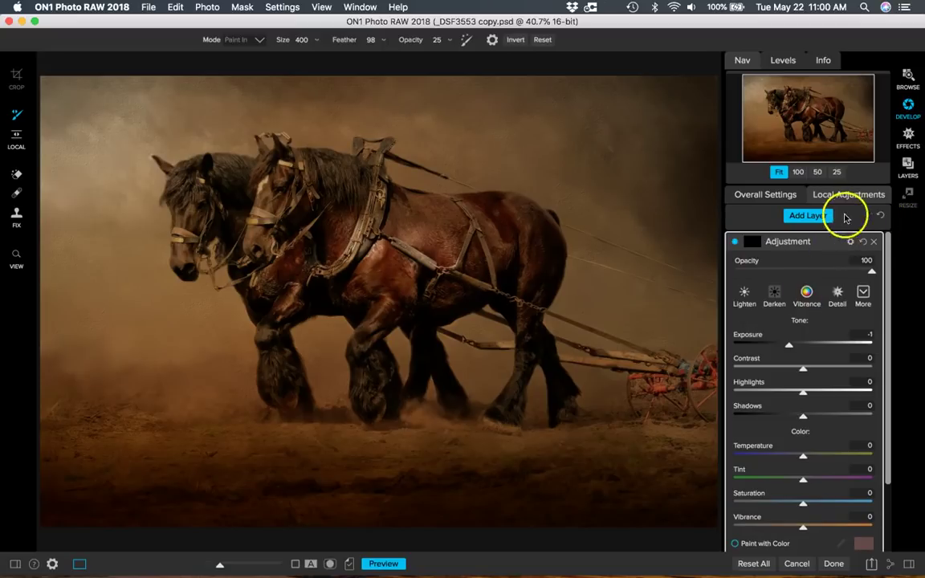
pyautogui.click(775, 196)
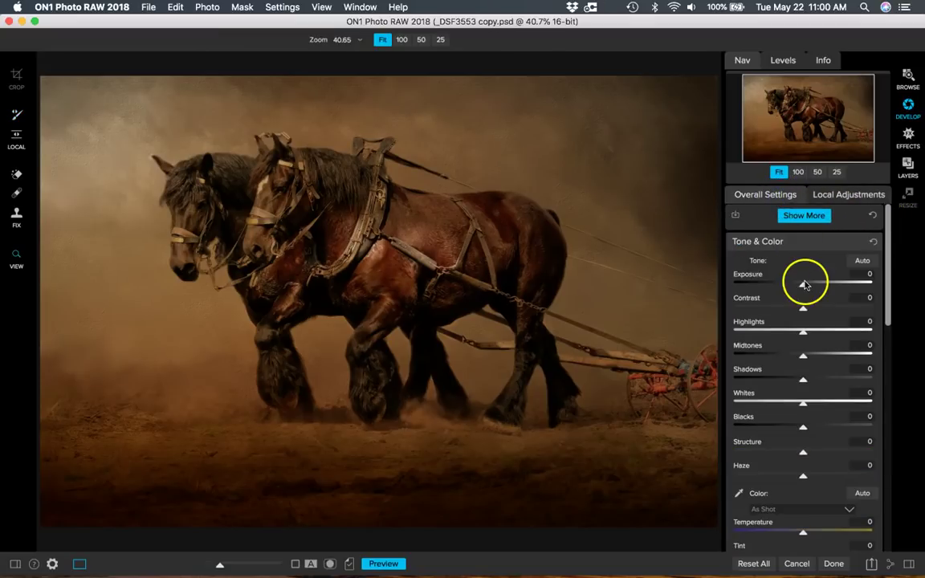
# Step: Set the midtones to 14, and try a haze of -21
pyautogui.scroll(-1, 800, 337)
pyautogui.scroll(-1, 800, 343)
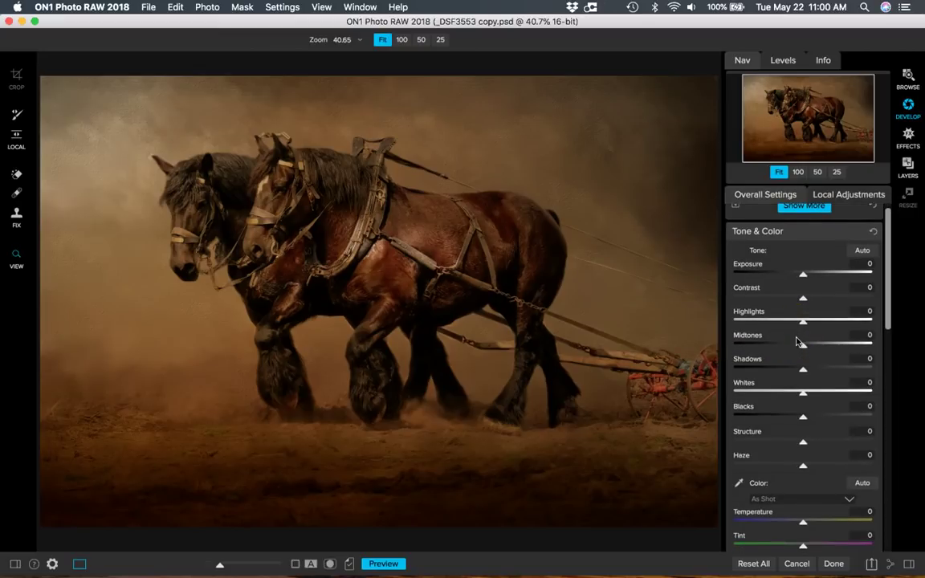
pyautogui.moveTo(800, 342)
pyautogui.mouseDown()
pyautogui.moveTo(801, 322)
pyautogui.moveTo(805, 347)
pyautogui.moveTo(814, 348)
pyautogui.mouseUp()
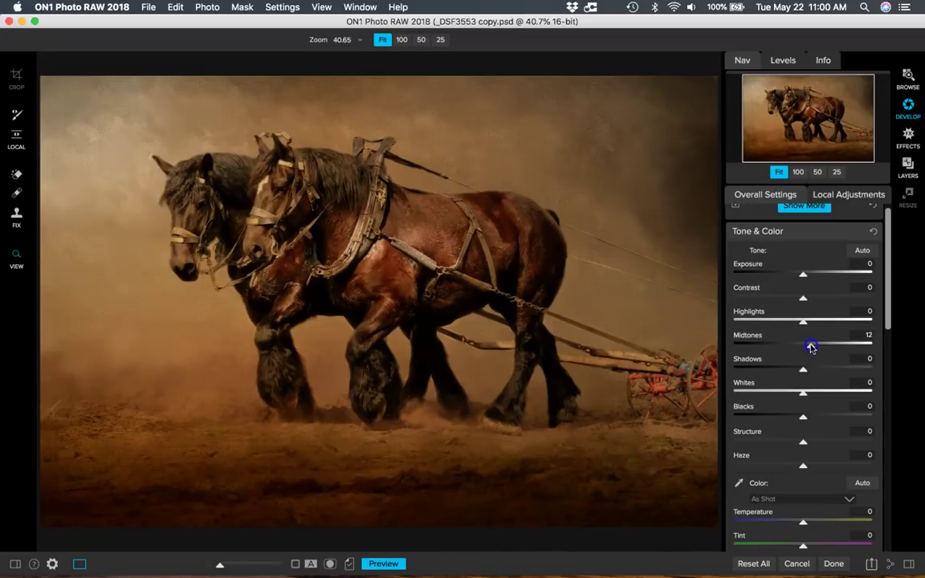
pyautogui.moveTo(790, 435); pyautogui.dragTo(790, 457)
pyautogui.scroll(-1, 803, 445)
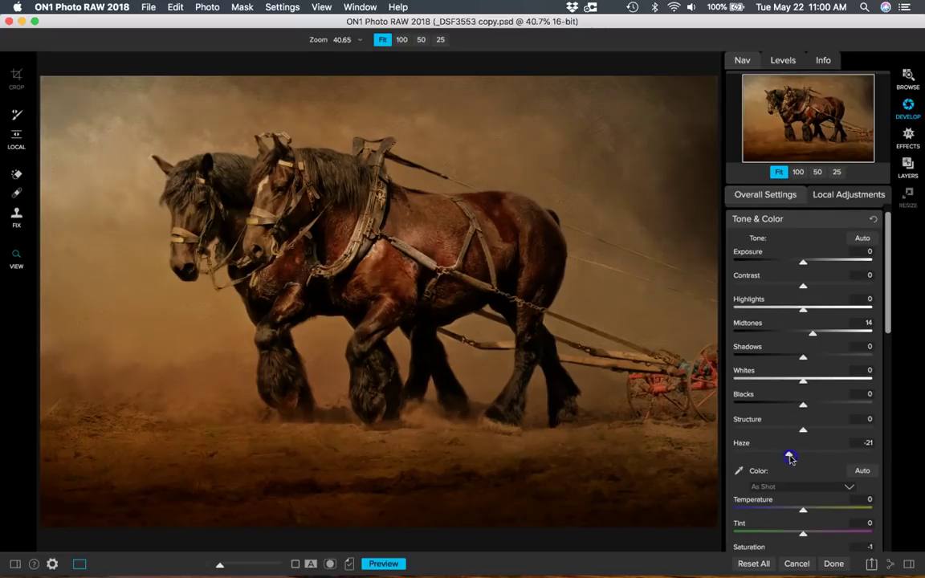
pyautogui.click(753, 447)
# Step: Try a Glow filter with the Deep Forest style in Effects
pyautogui.click(908, 136)
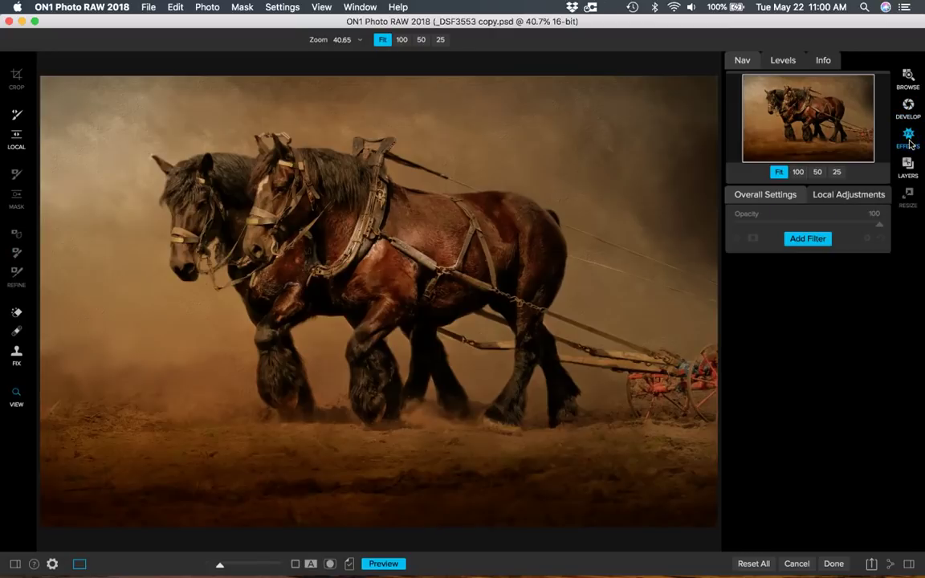
pyautogui.click(807, 241)
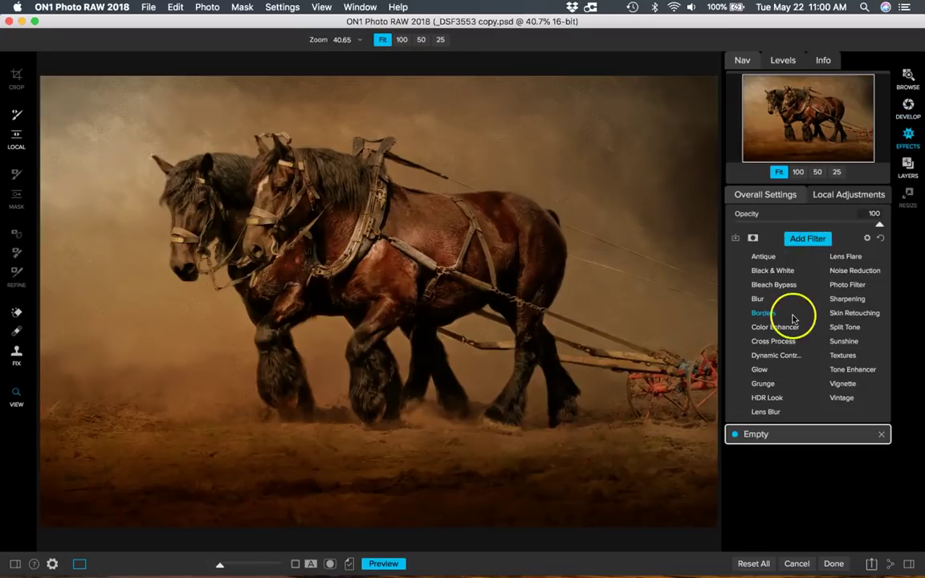
pyautogui.click(759, 370)
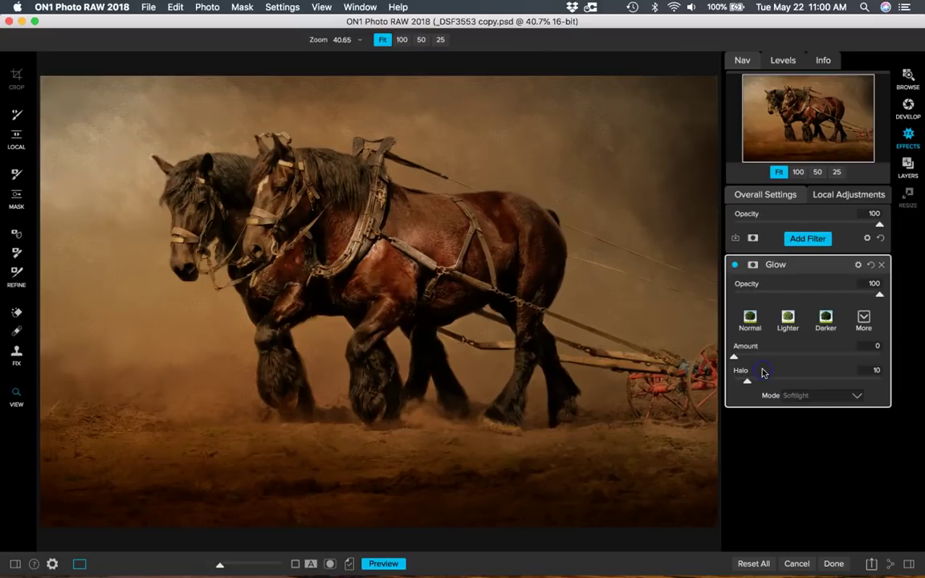
pyautogui.click(863, 321)
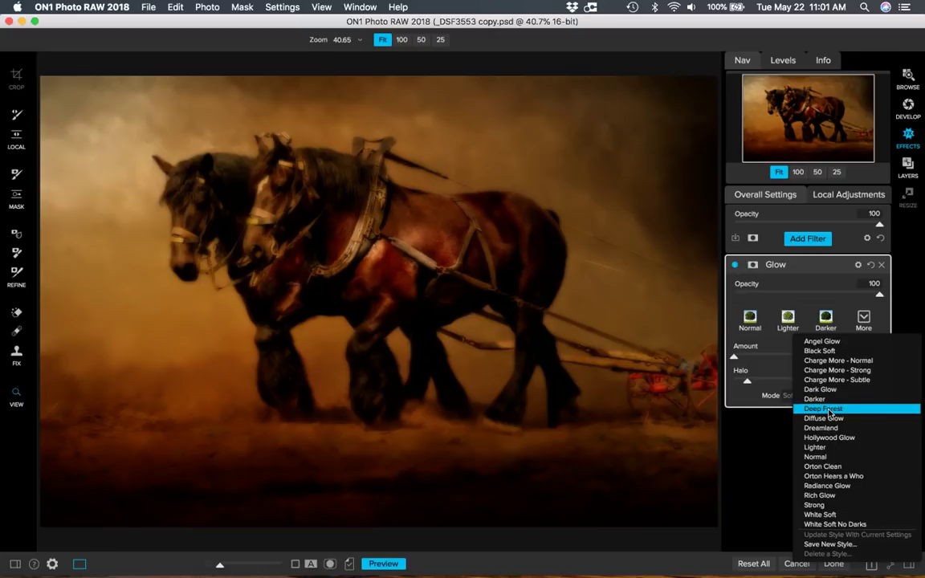
pyautogui.click(827, 409)
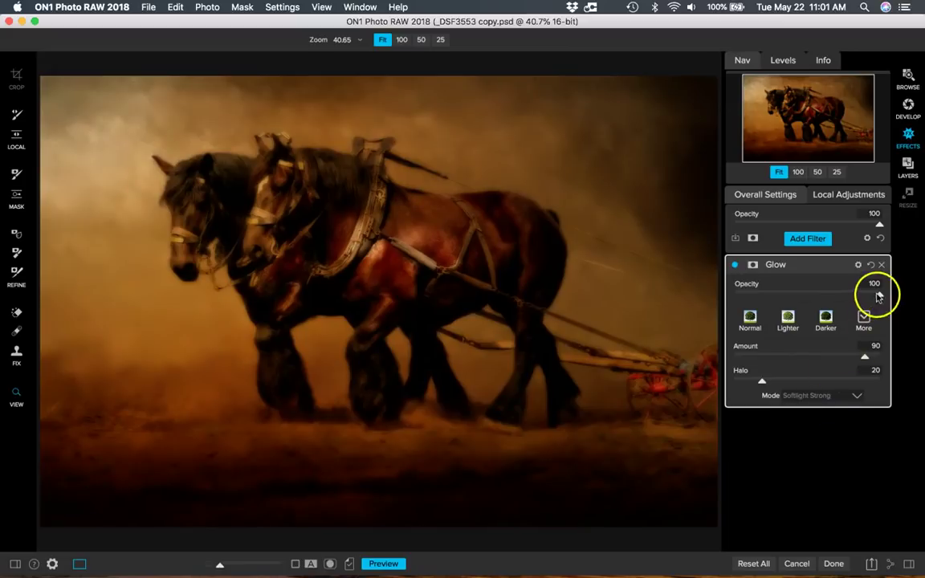
# Step: Lower the Glow filter's opacity to 21, and remove the filter
pyautogui.moveTo(879, 295); pyautogui.dragTo(862, 293)
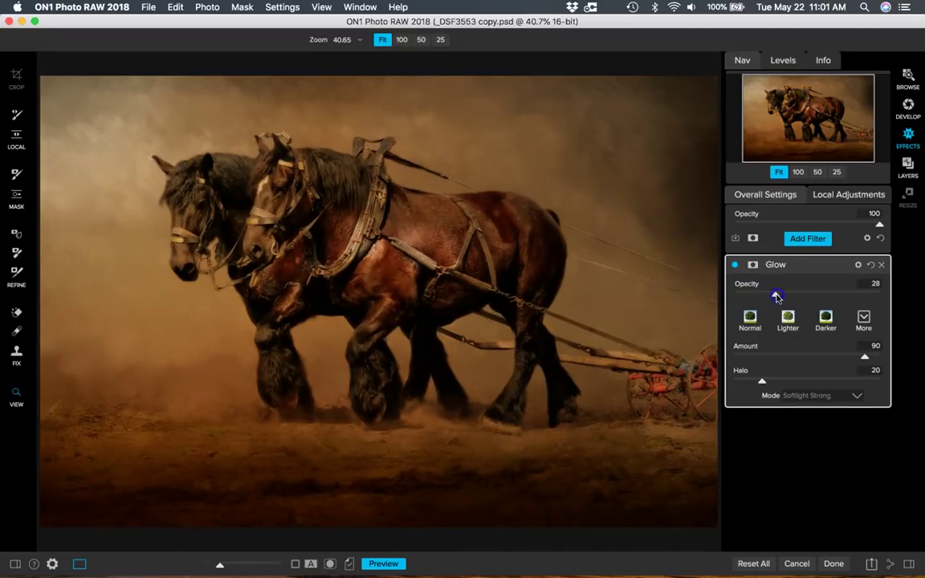
pyautogui.moveTo(879, 298); pyautogui.dragTo(887, 295)
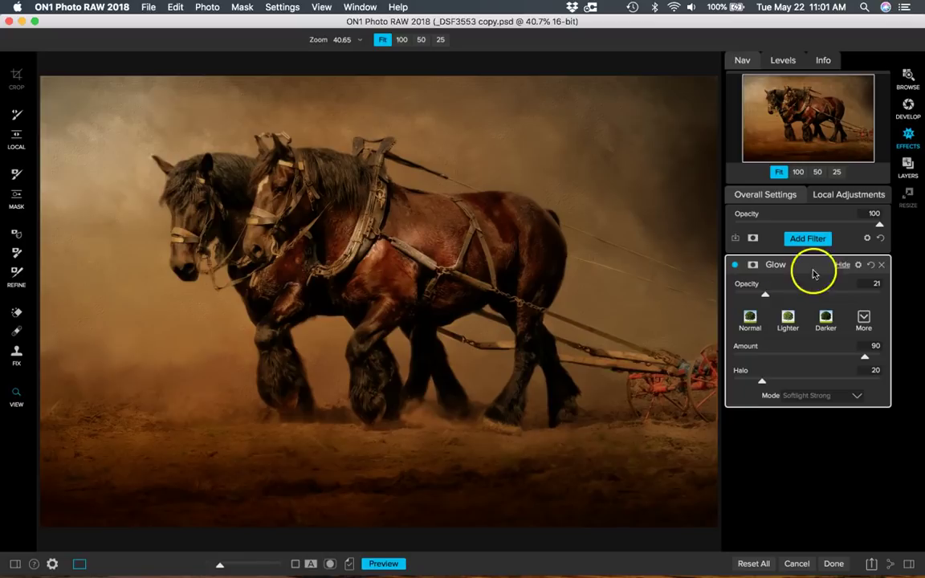
pyautogui.click(880, 264)
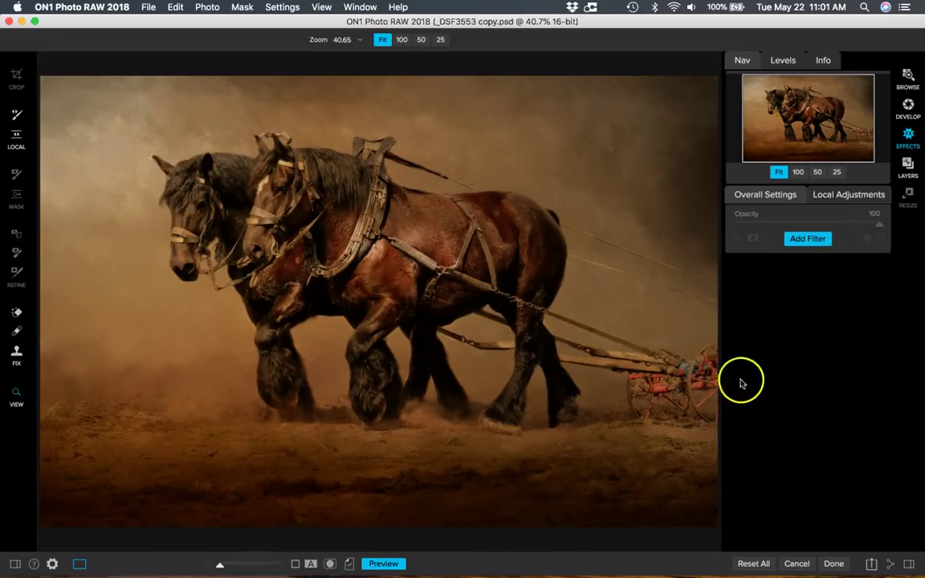
# Step: Return to Layers, turn on the Develop adjustments of the Long Flare 6 layer, and save the document
pyautogui.click(907, 165)
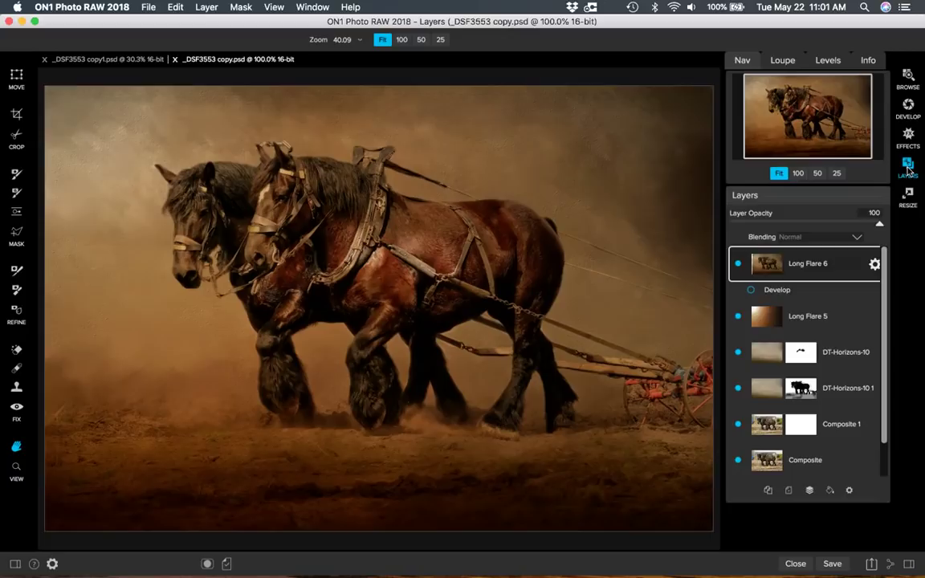
pyautogui.click(805, 268)
pyautogui.click(752, 290)
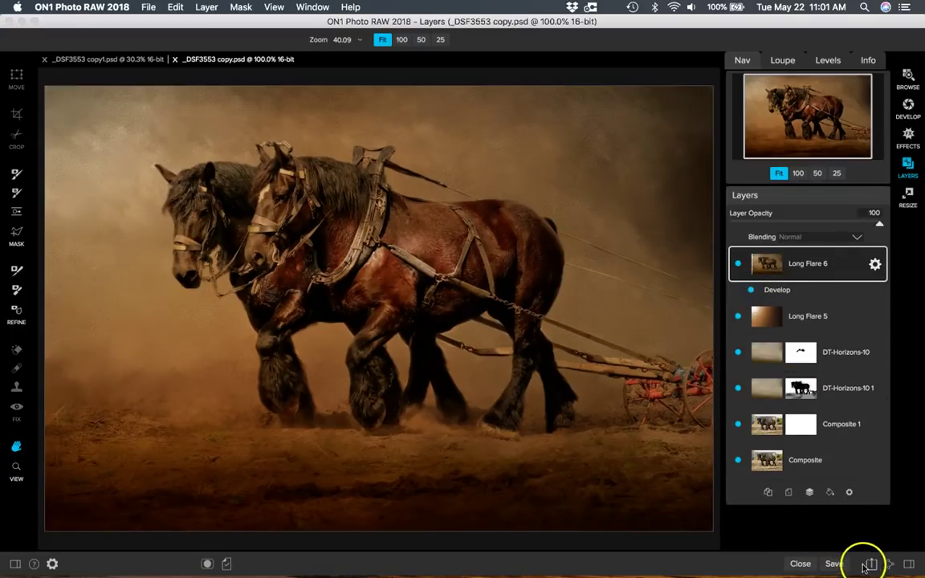
pyautogui.click(834, 562)
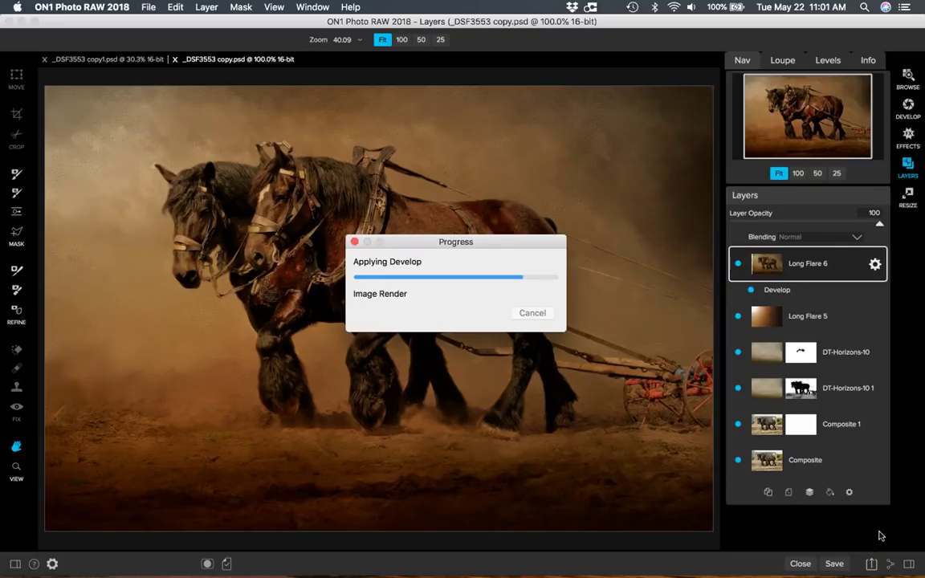
# Step: Start an export with the watermark placed in the photo's lower-right corner at size 26
pyautogui.click(872, 564)
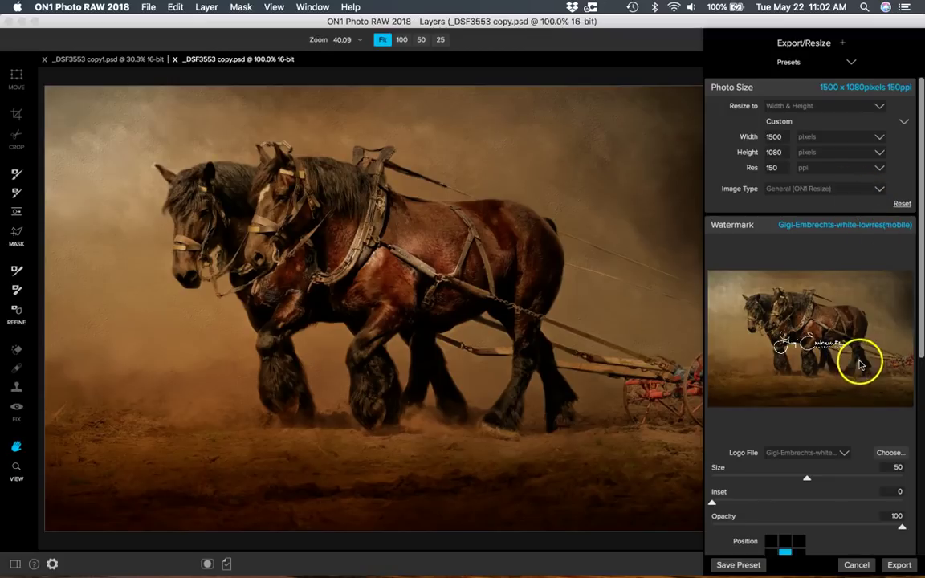
pyautogui.scroll(-4, 800, 533)
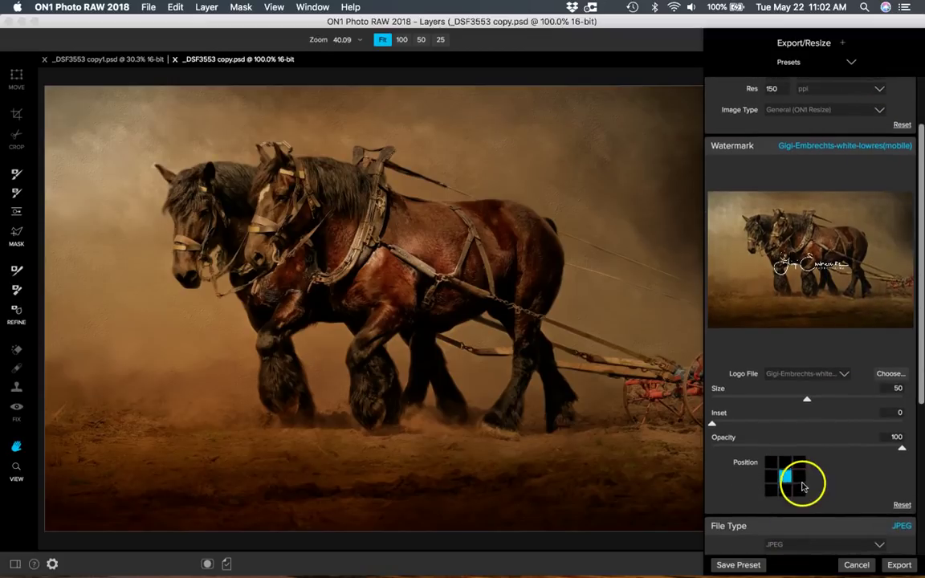
pyautogui.click(799, 490)
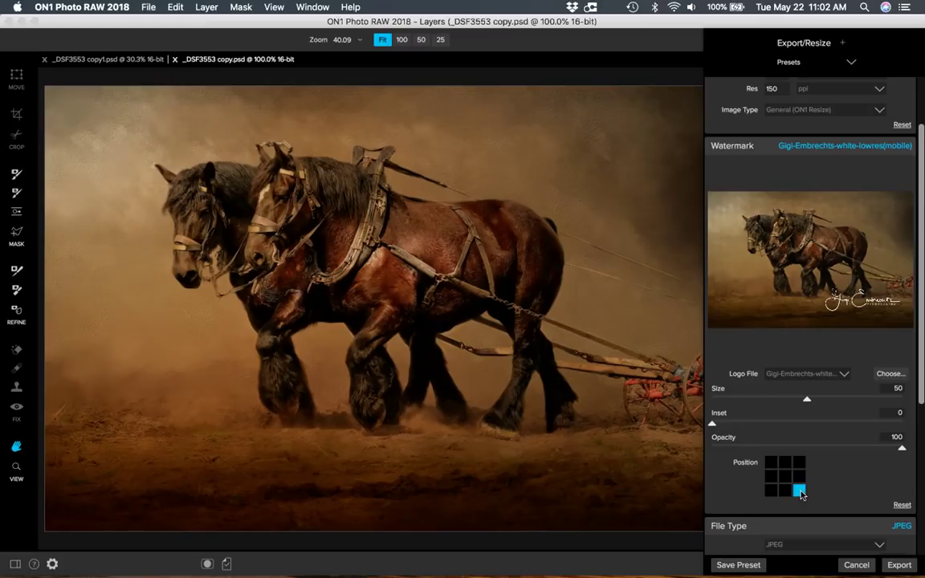
pyautogui.moveTo(807, 399); pyautogui.dragTo(762, 399)
pyautogui.scroll(-4, 846, 474)
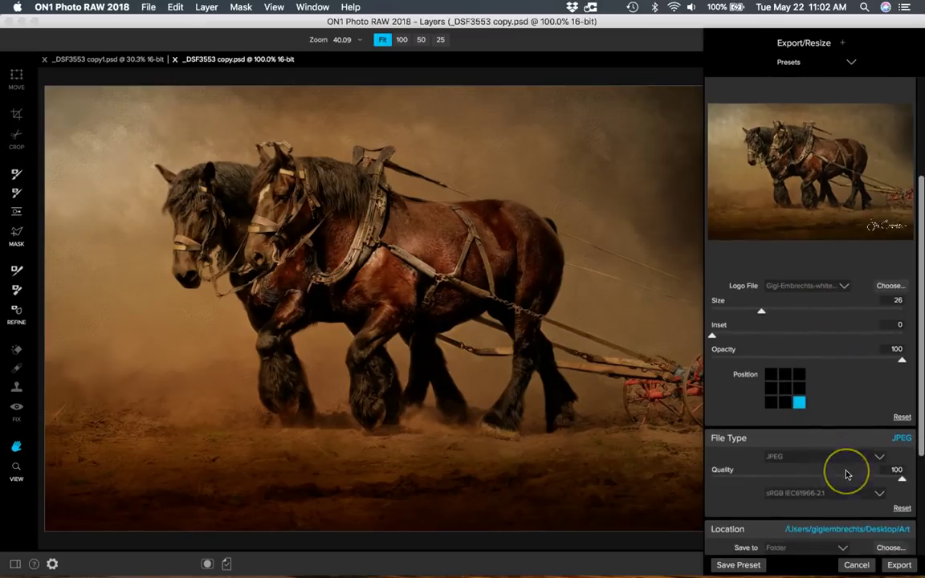
# Step: Review the export's photo size and watermark settings, and cancel the export
pyautogui.scroll(6, 846, 475)
pyautogui.scroll(-2, 846, 474)
pyautogui.scroll(2, 846, 474)
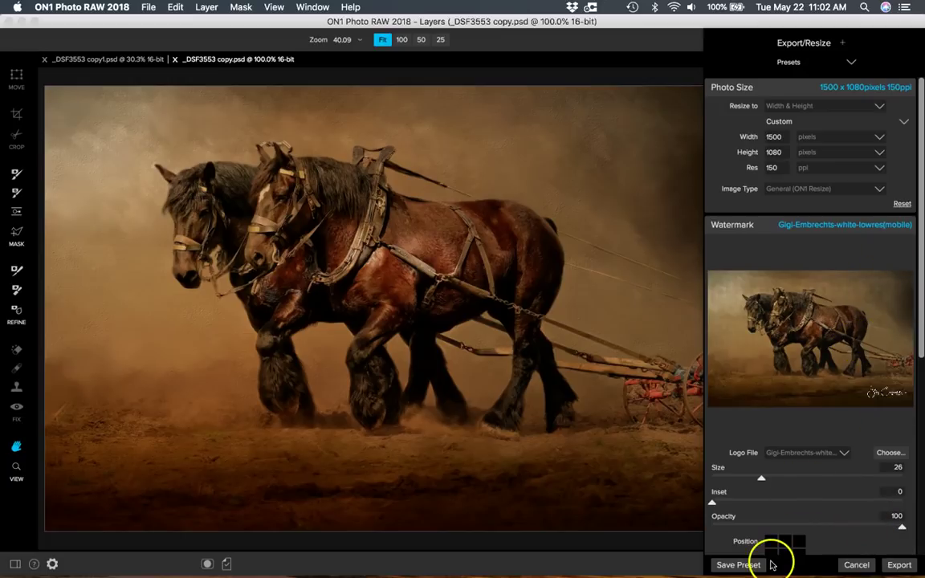
pyautogui.click(856, 564)
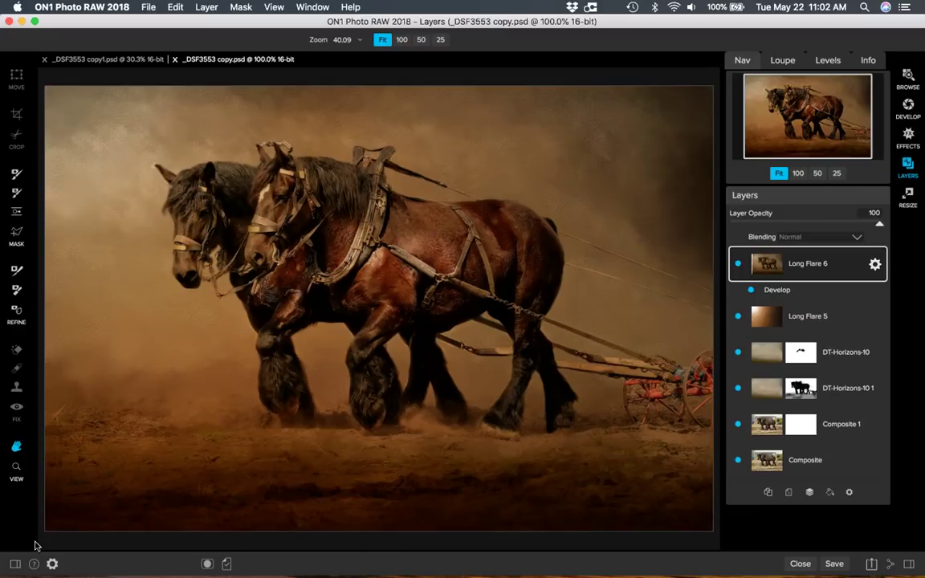
pyautogui.click(15, 564)
pyautogui.moveTo(35, 546); pyautogui.dragTo(256, 295)
pyautogui.moveTo(257, 294); pyautogui.dragTo(381, 263)
pyautogui.click(25, 536)
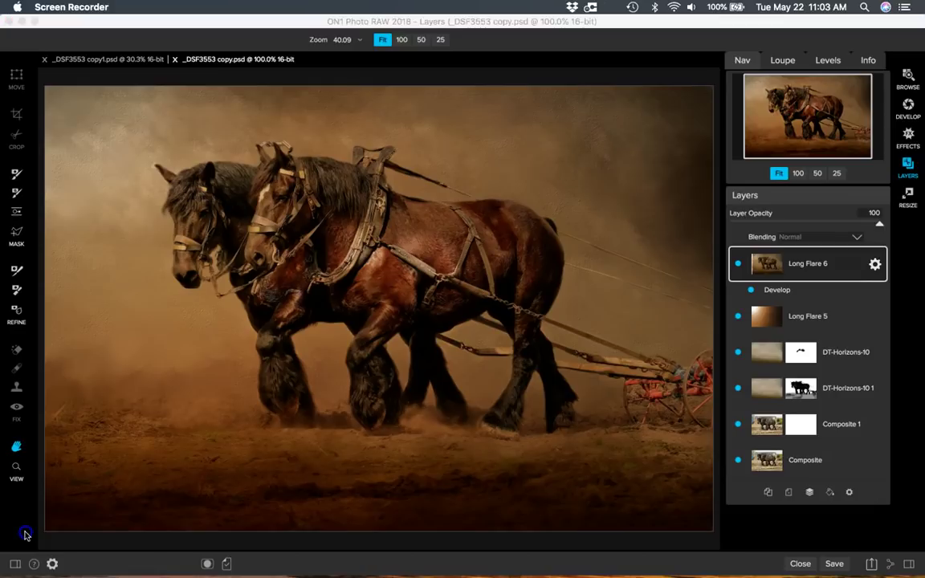